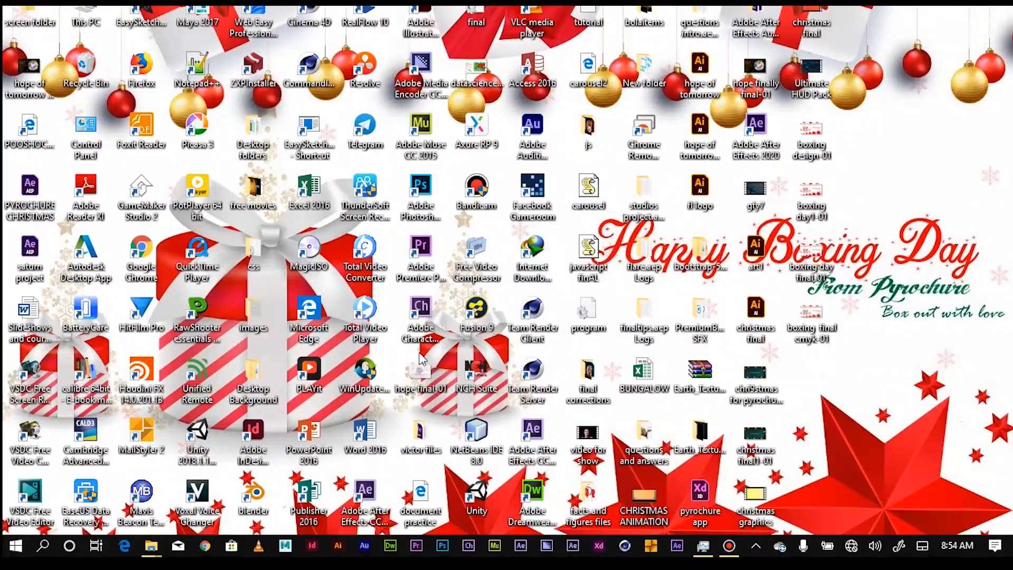
Step: Launch Adobe InDesign, dismiss the colour management warning and close the Pages and Animation panels covering the home screen
left_click(312, 548)
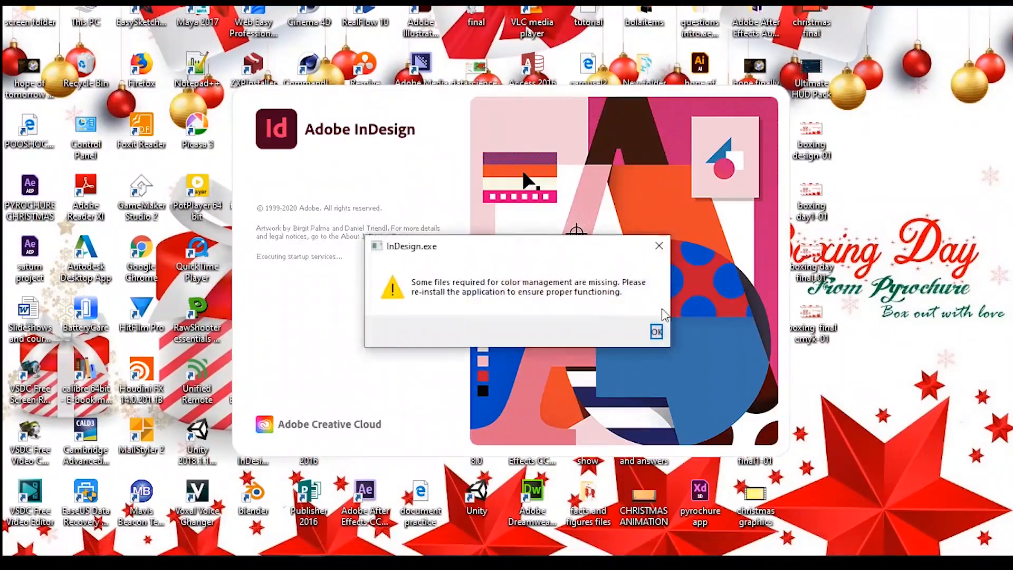
left_click(653, 331)
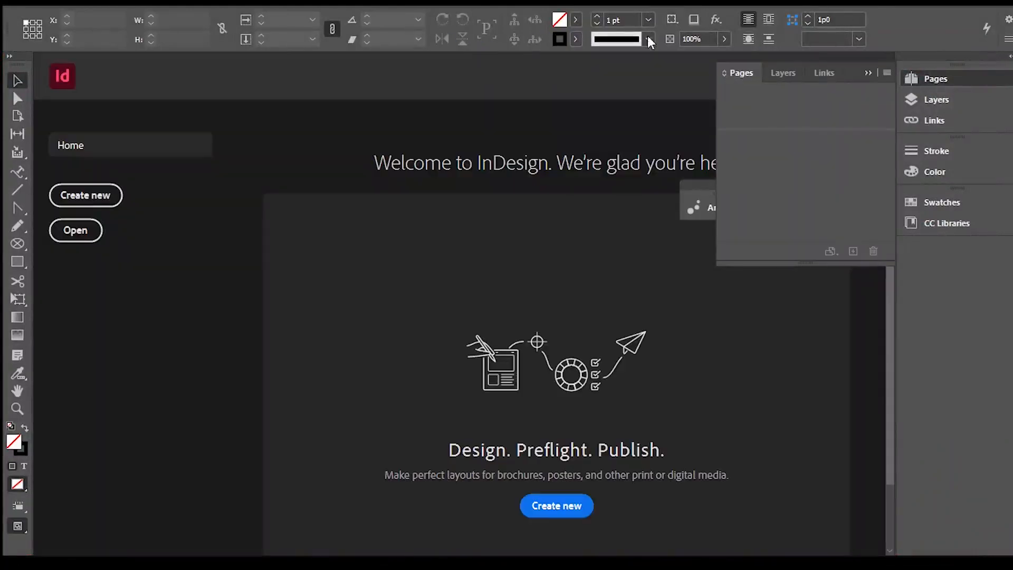
left_click(868, 73)
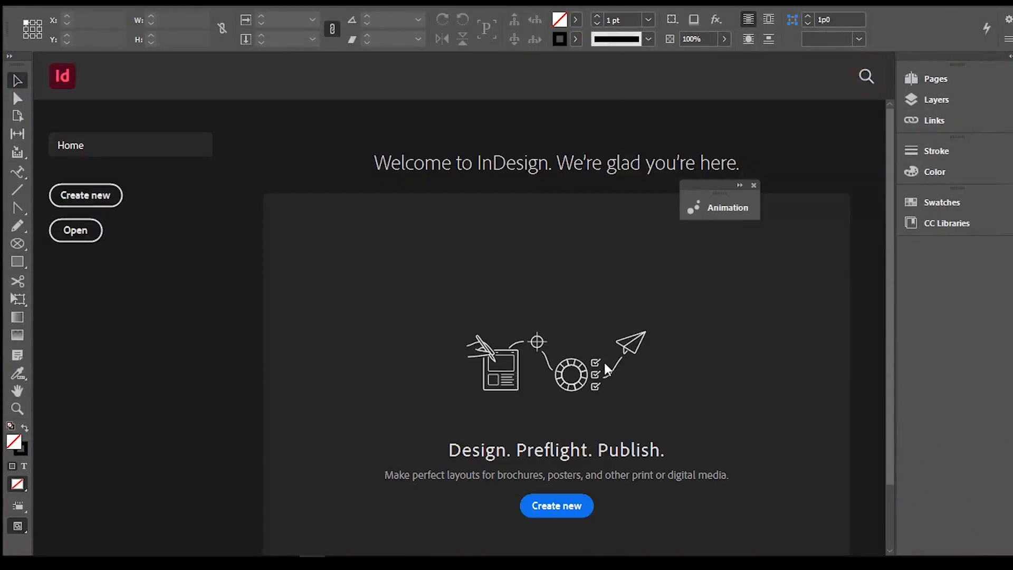
left_click(753, 185)
Step: Start a new document, review the preset and intent options, and set the page size to A4
left_click(554, 506)
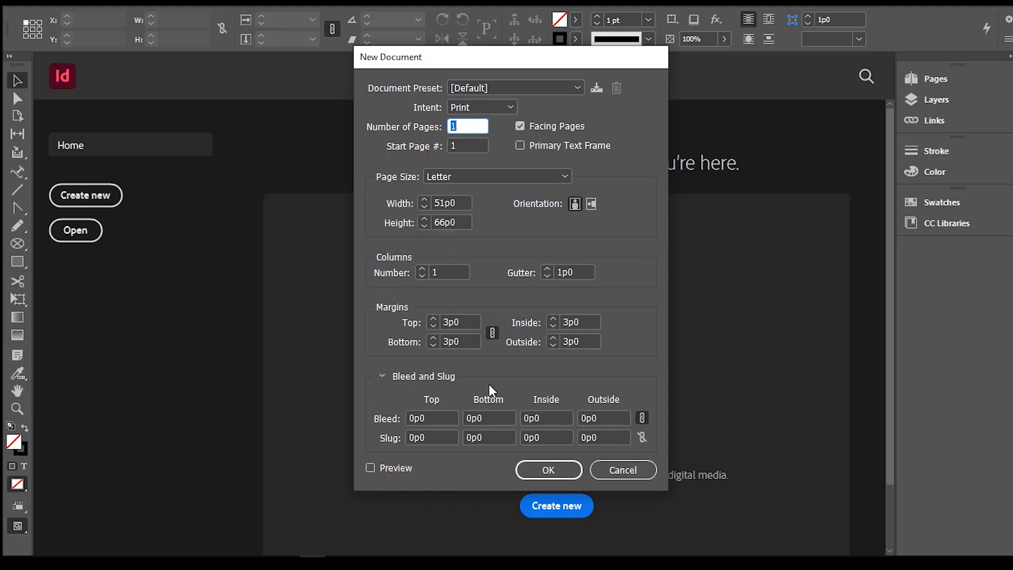
left_click(496, 89)
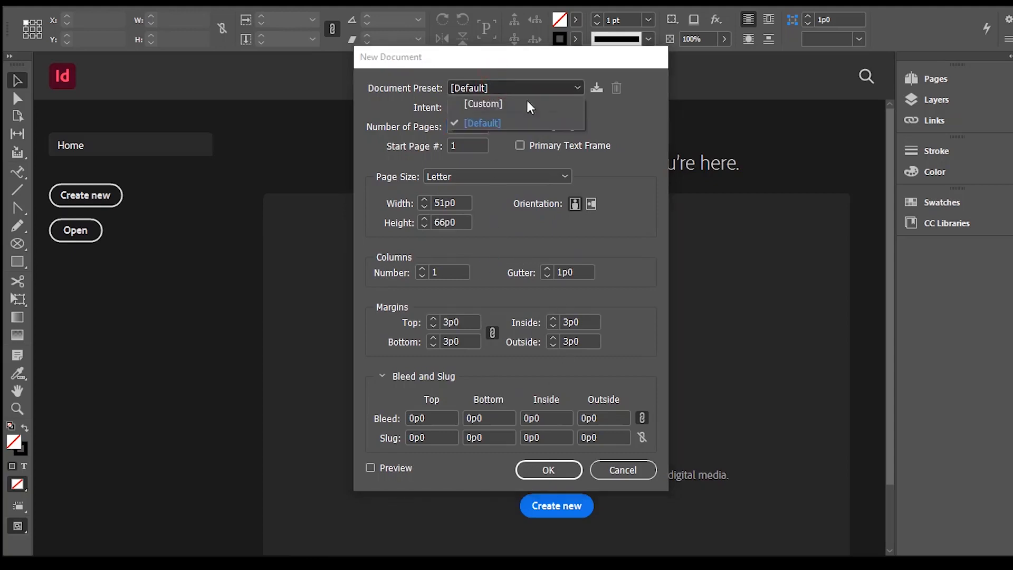
left_click(660, 165)
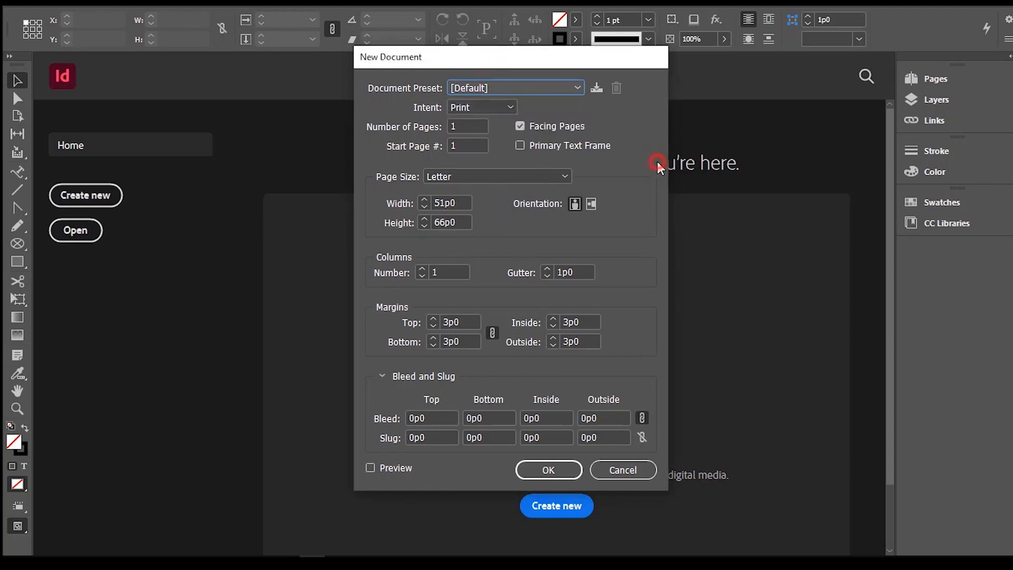
left_click(476, 86)
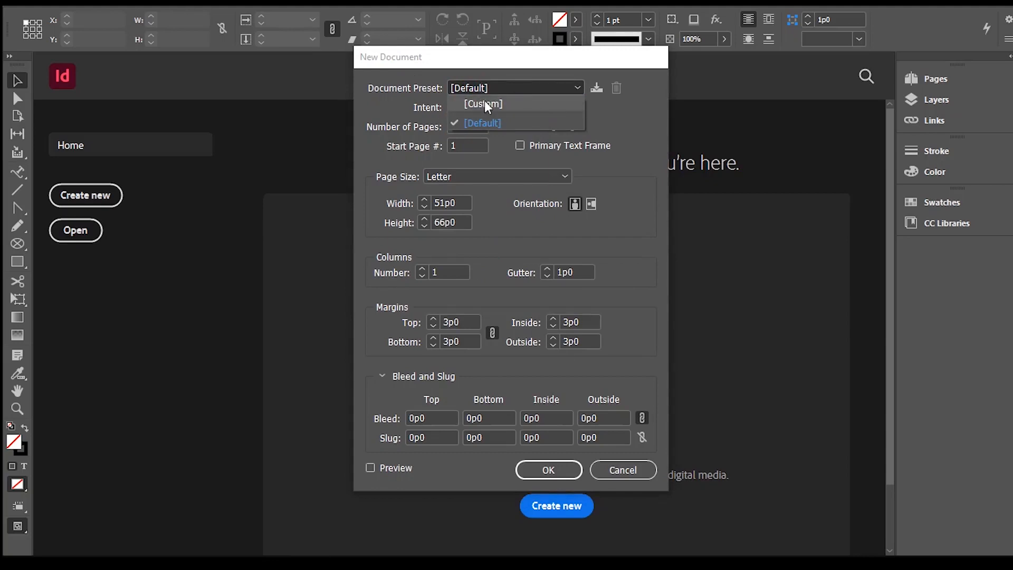
left_click(628, 131)
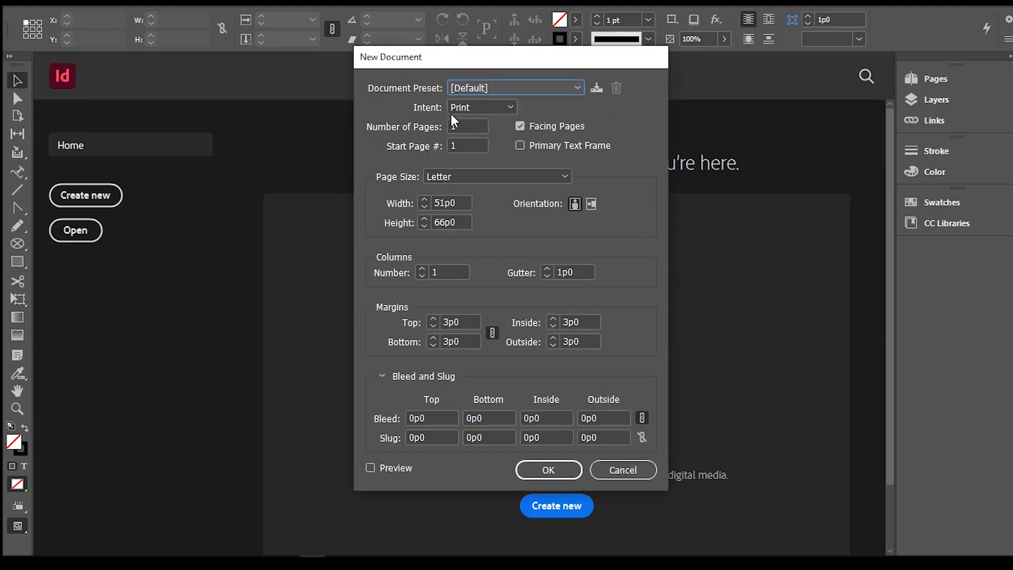
left_click(481, 107)
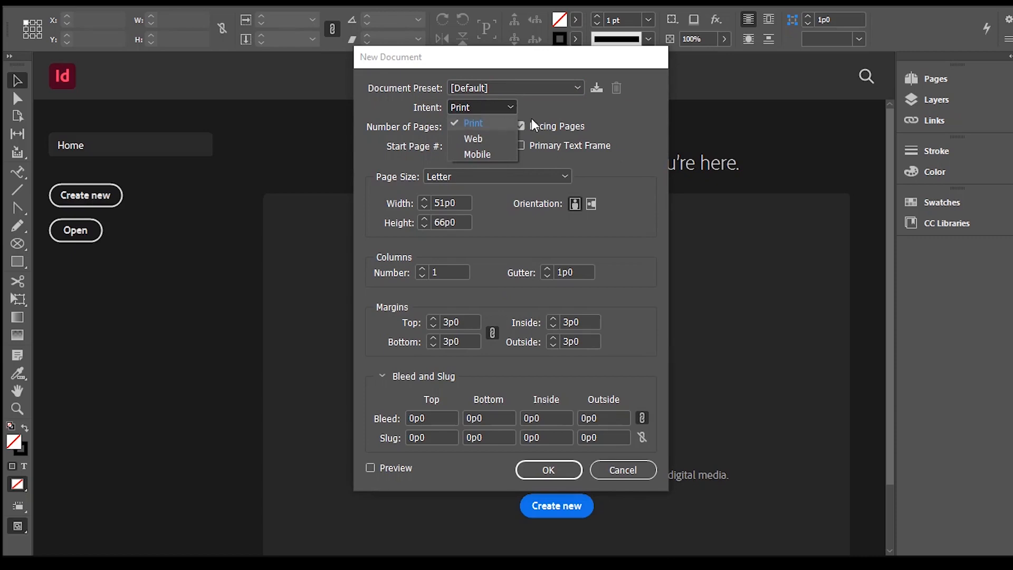
left_click(622, 128)
left_click(455, 180)
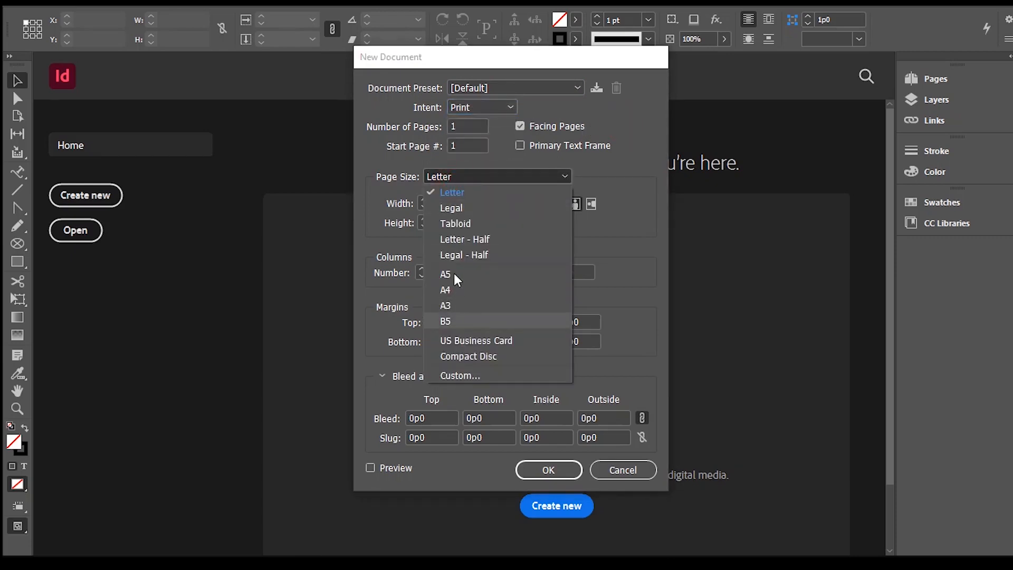
left_click(457, 289)
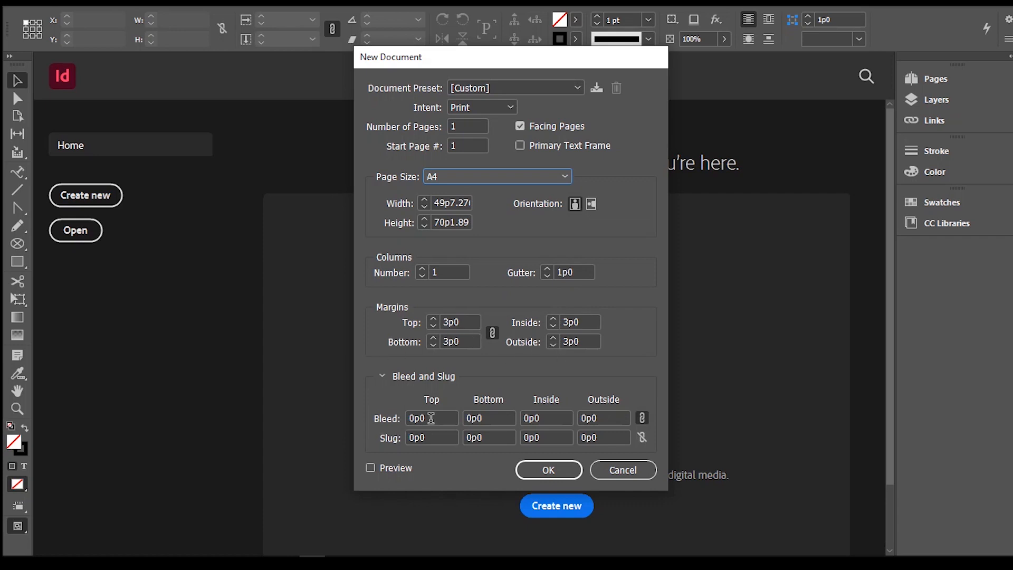
Step: Set the bleed to 3p0 on all four sides and create the document
left_click(422, 418)
key("BackSpace")
type("3")
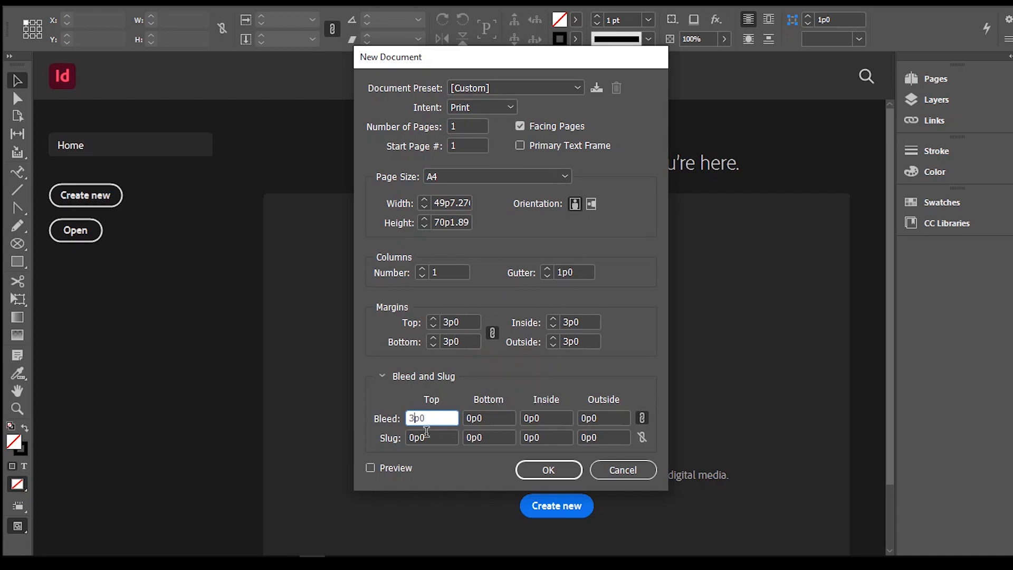
left_click(475, 417)
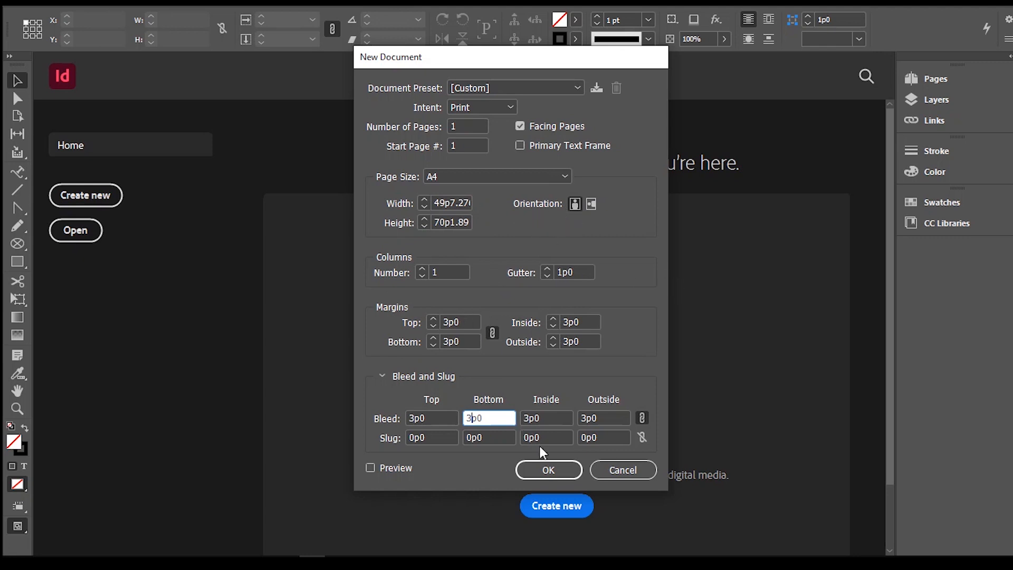
left_click(546, 474)
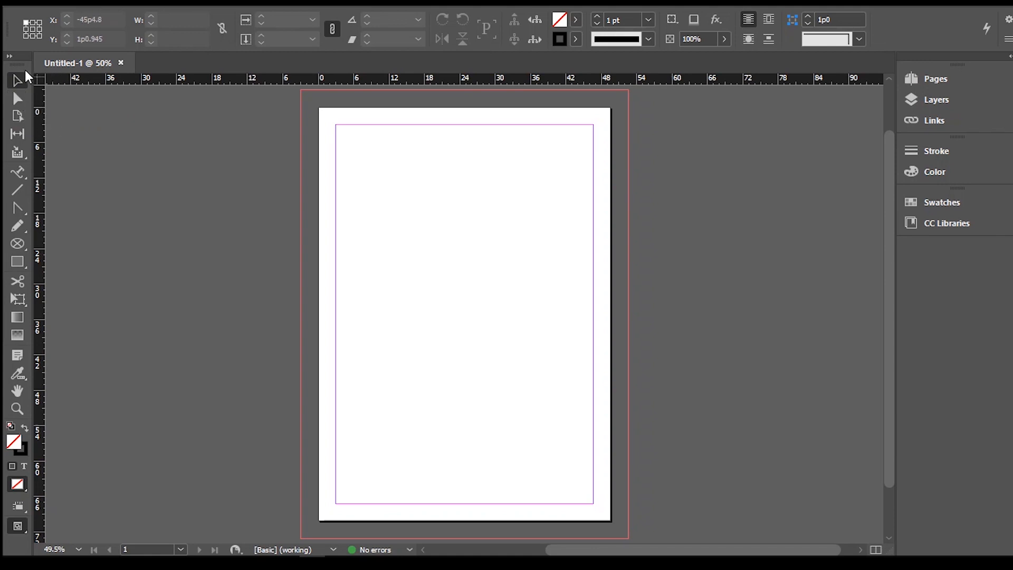
Step: Draw a rectangle about 24p10 wide and 14p10 high in the upper half of the page and fill it with green
left_click(17, 266)
mouse_move(369, 216)
left_mouse_down()
mouse_move(495, 302)
mouse_move(513, 302)
left_mouse_up()
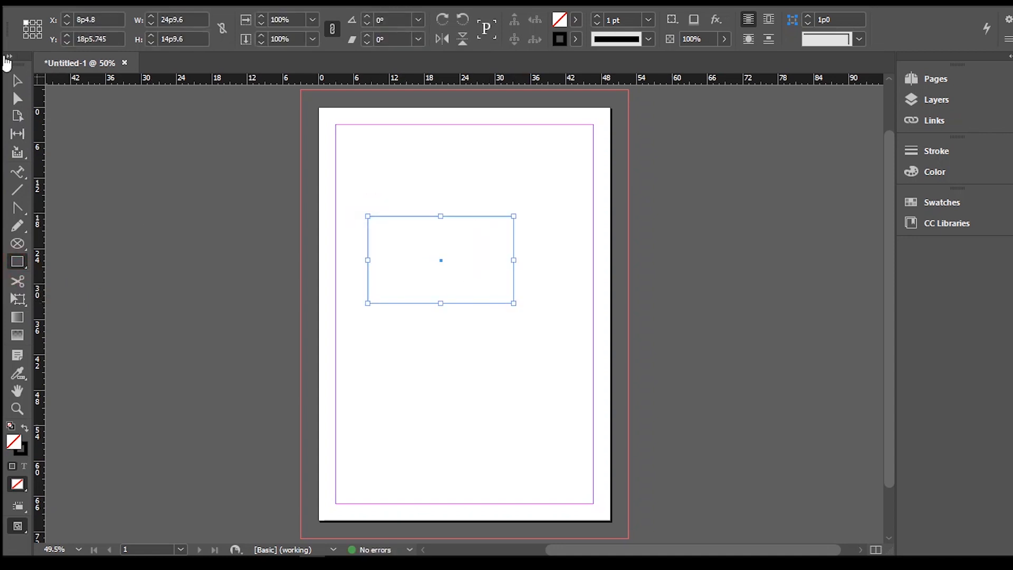
left_click(18, 81)
left_click(918, 171)
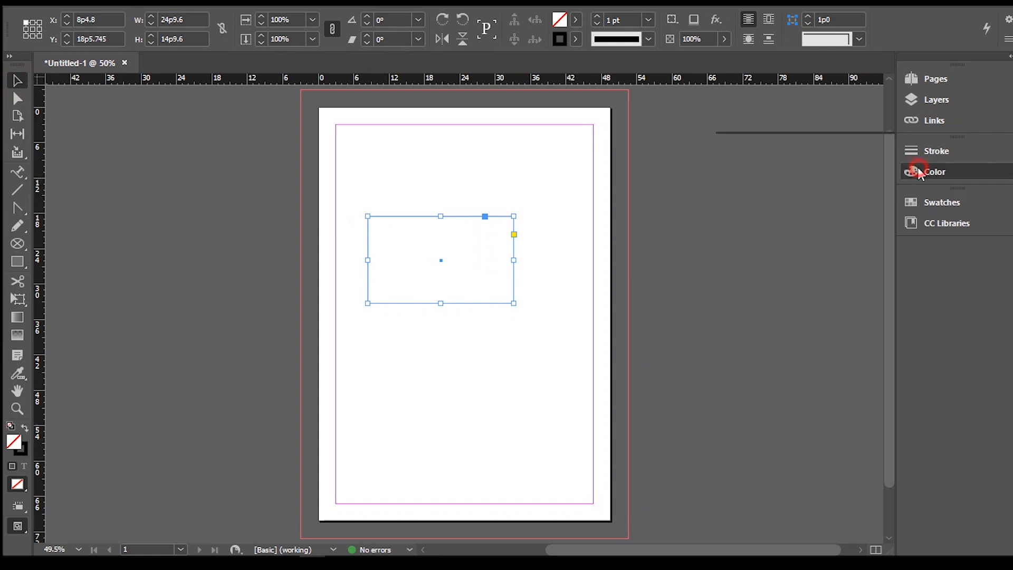
left_click(779, 245)
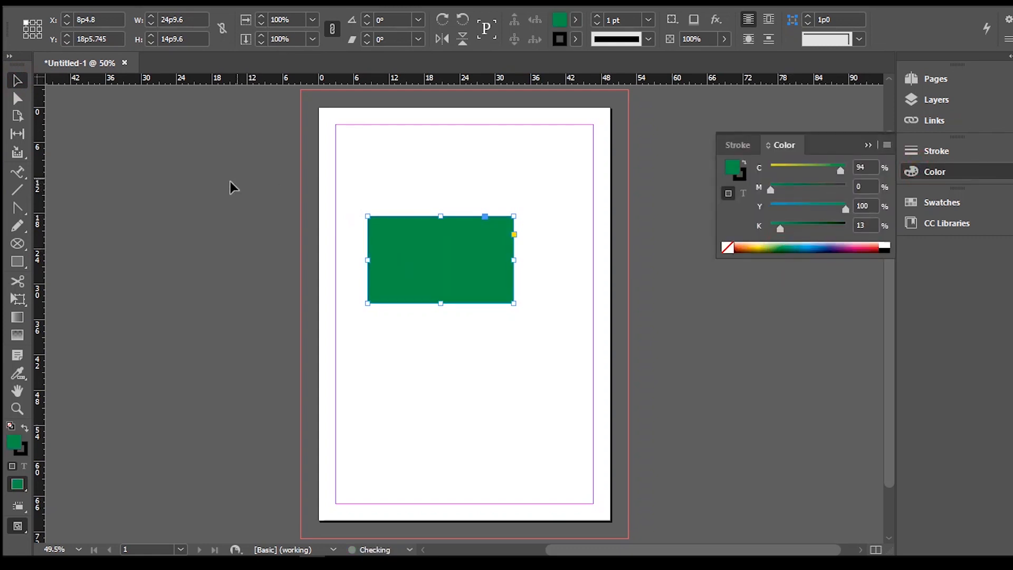
Step: Move the green rectangle with the Selection tool to about X 17p0, Y 21p3
left_click(400, 147)
left_click(450, 271)
mouse_move(446, 246)
left_mouse_down()
mouse_move(476, 252)
mouse_move(457, 245)
left_mouse_up()
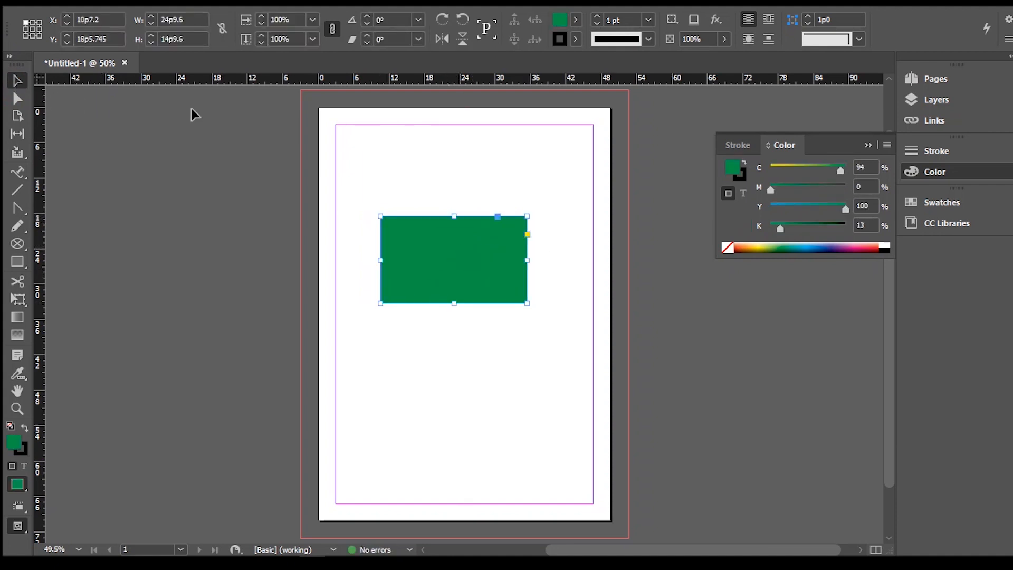
left_click_drag(452, 248, 511, 278)
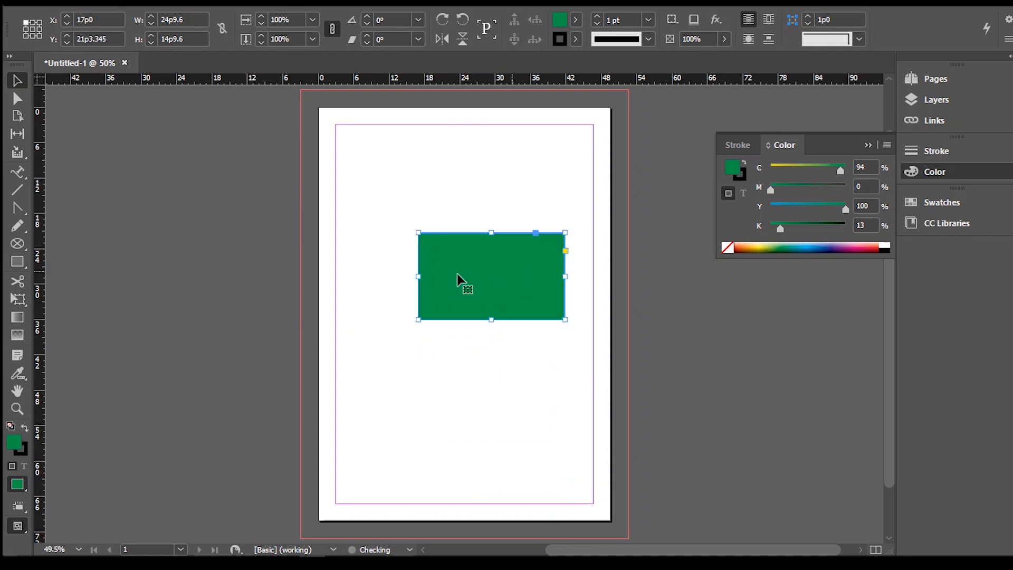
left_click(478, 187)
left_click(497, 278)
left_click(474, 207)
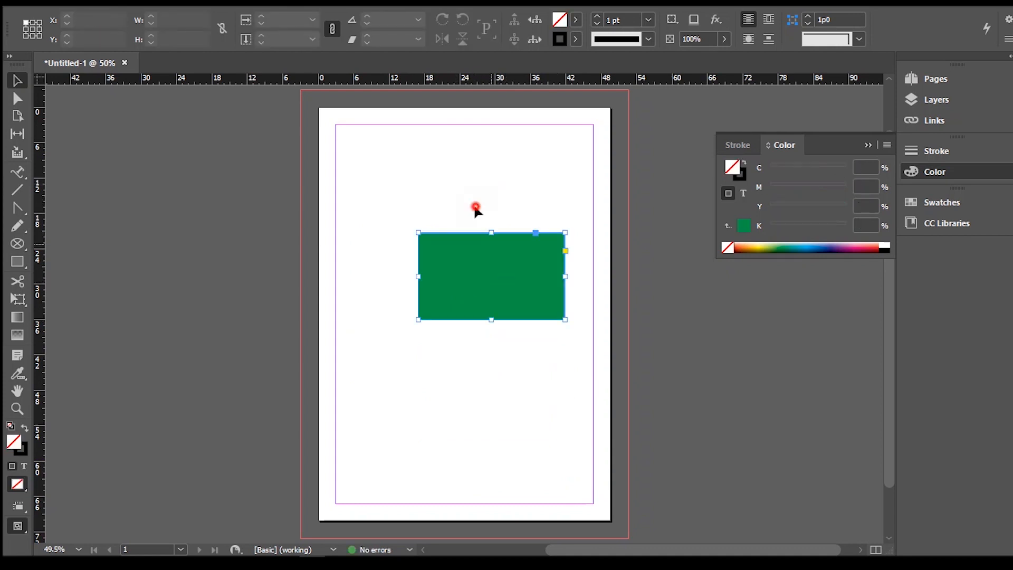
Step: Resize the green rectangle to about 21p7 by 15p5 and reposition it to about X 15p2, Y 18p3
left_click(502, 267)
left_click_drag(564, 231, 546, 216)
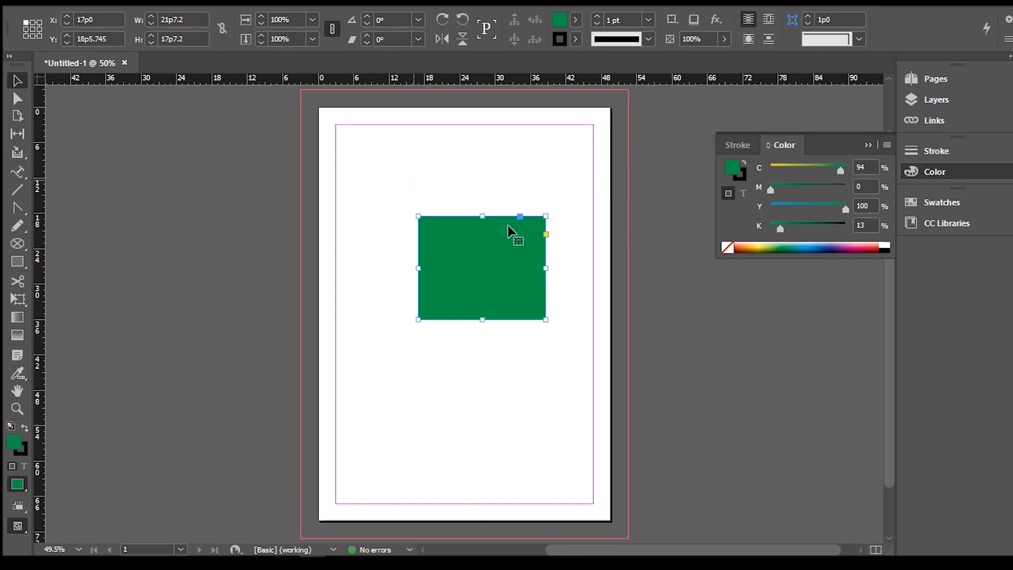
mouse_move(546, 239)
left_mouse_down()
mouse_move(511, 246)
mouse_move(536, 226)
left_mouse_up()
left_click_drag(471, 202, 496, 215)
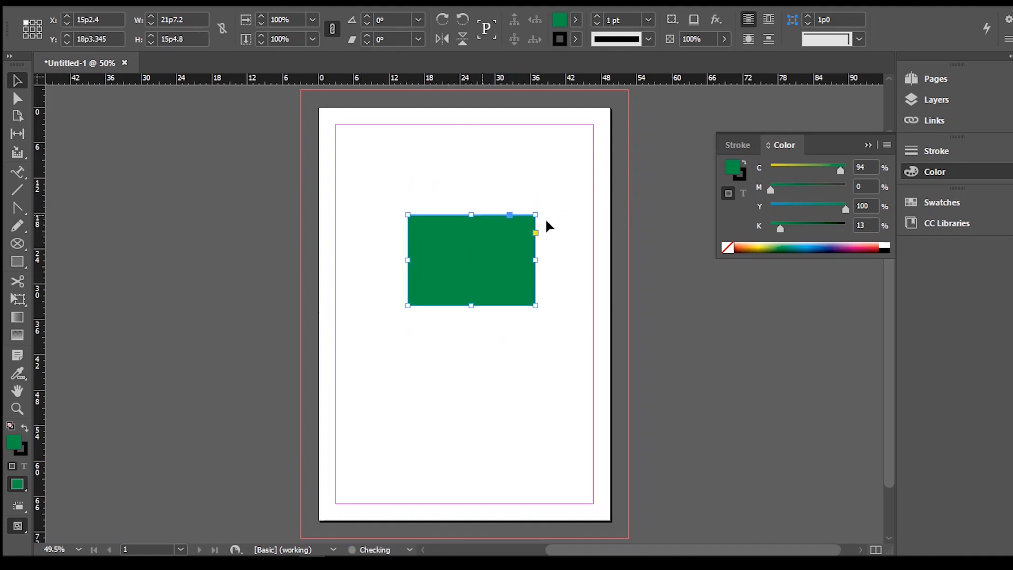
Step: Delete the green rectangle and undo the deletion
left_click_drag(572, 180, 388, 383)
key("Delete")
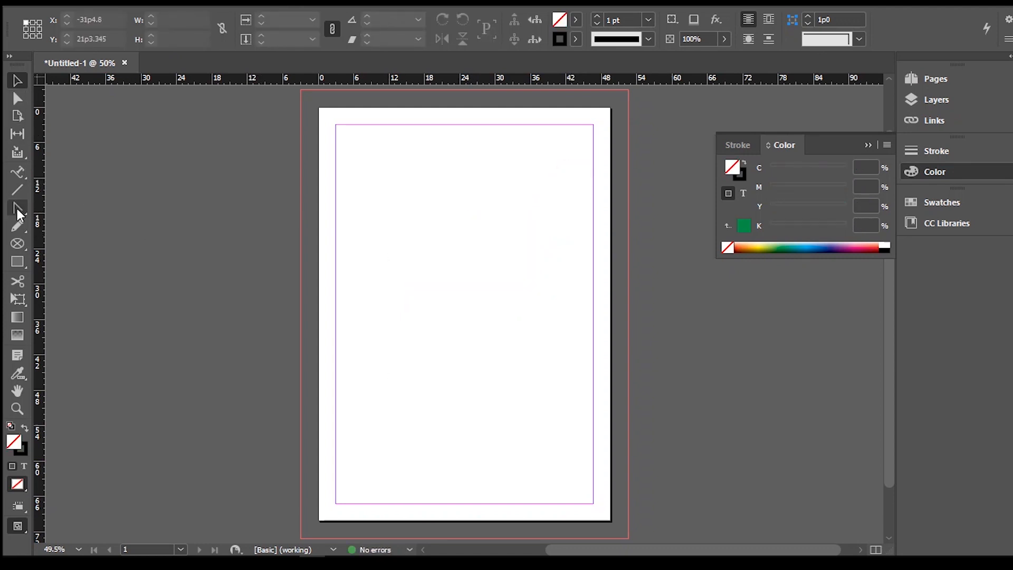
key("ctrl+z")
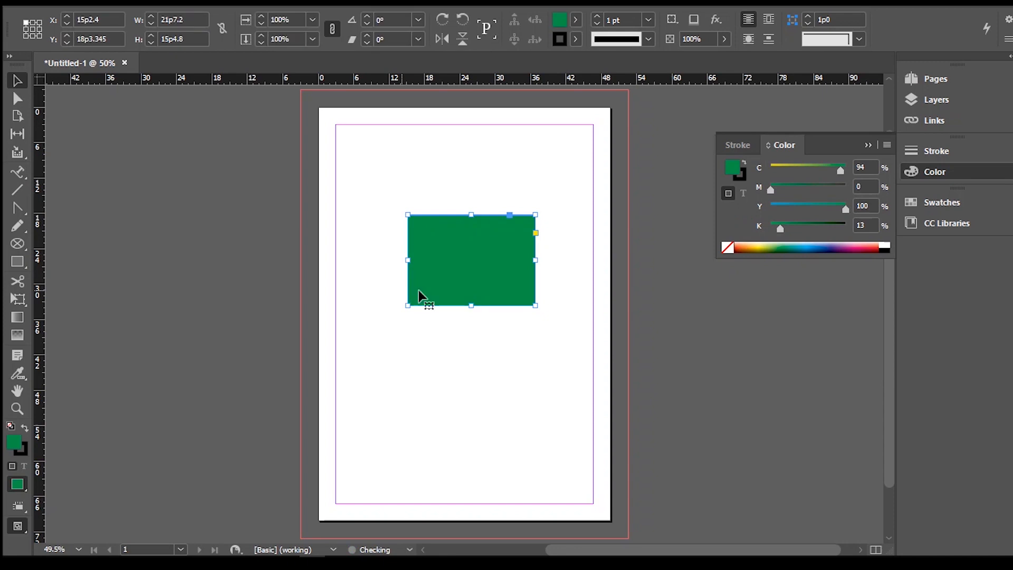
Step: Reshape the green rectangle by moving its upper corner points with the Direct Selection tool, and delete the shape
left_click(449, 166)
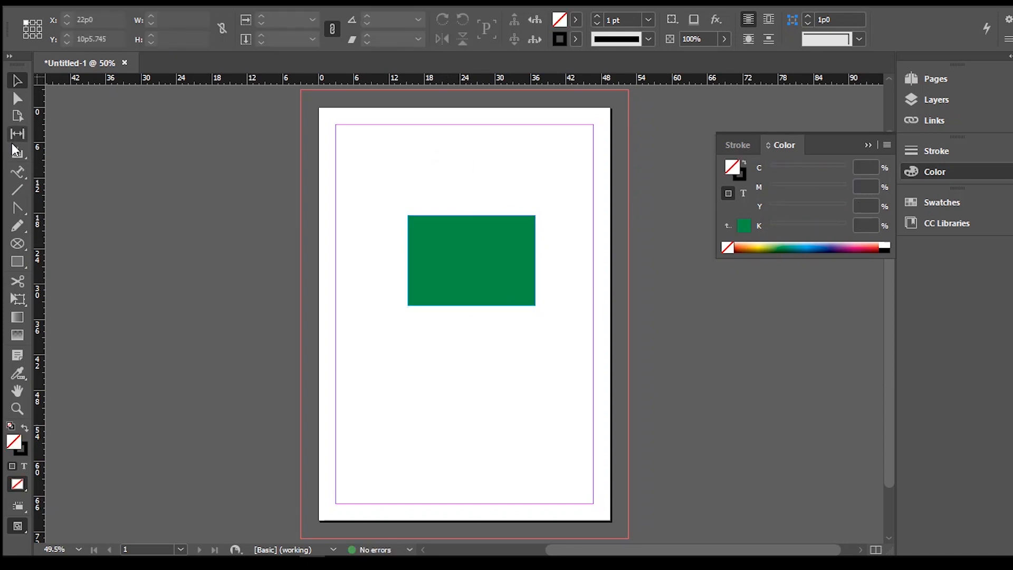
left_click(14, 100)
left_click_drag(536, 217, 495, 165)
left_click_drag(409, 216, 469, 259)
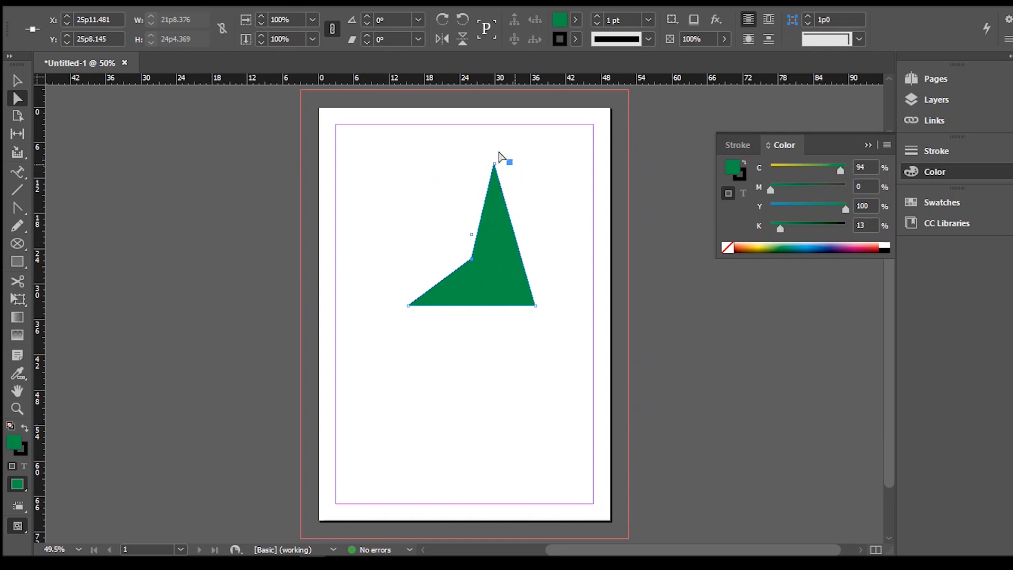
left_click(494, 163)
left_click_drag(495, 167, 541, 191)
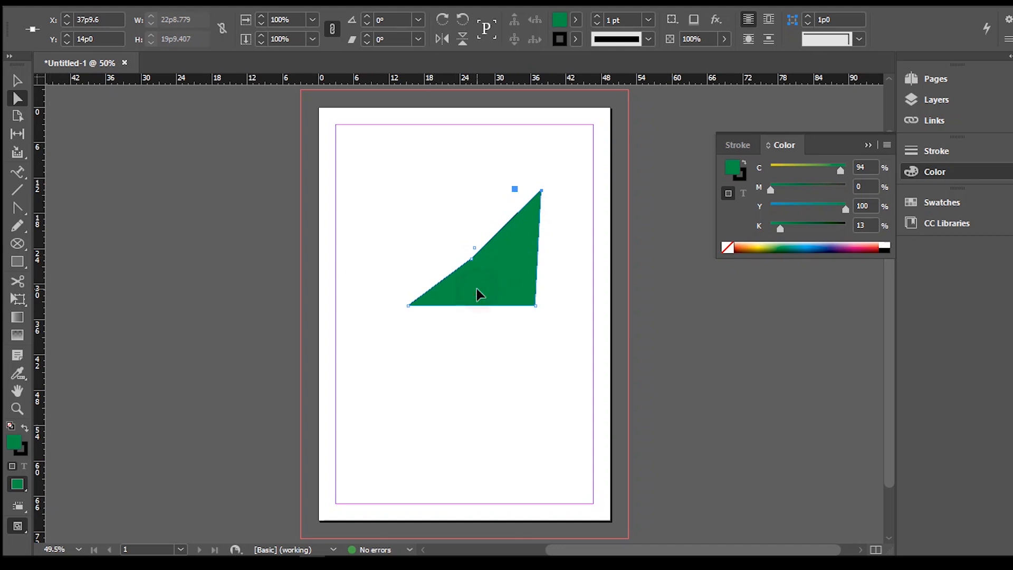
key("Delete")
key("Delete")
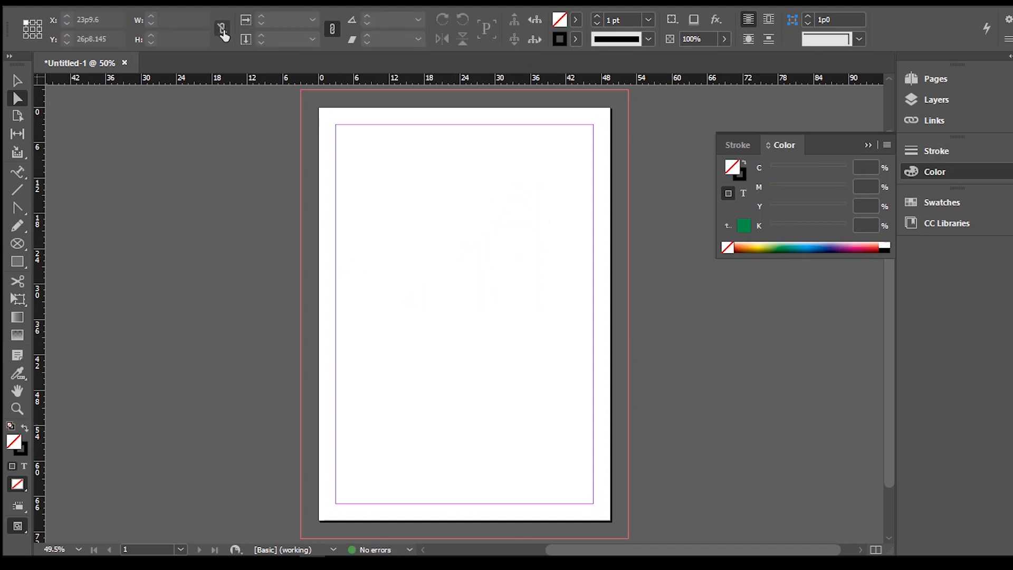
Step: Try to resize the page by its upper-left corner with the Page tool
left_click(17, 116)
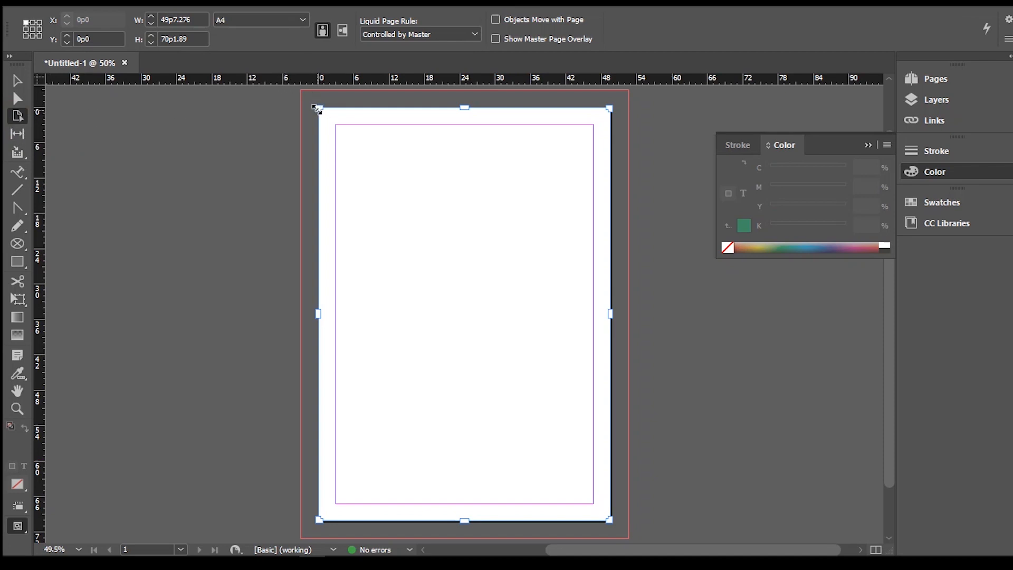
left_click_drag(321, 109, 199, 229)
left_click_drag(322, 109, 173, 211)
mouse_move(320, 109)
left_mouse_down()
mouse_move(109, 321)
mouse_move(94, 310)
mouse_move(205, 182)
mouse_move(291, 163)
mouse_move(129, 129)
mouse_move(92, 190)
mouse_move(495, 113)
mouse_move(322, 110)
left_mouse_up()
Step: Toggle the page orientation between landscape and portrait
left_click(343, 30)
left_click(323, 30)
left_click(342, 30)
left_click(328, 33)
Step: Change the page size to Legal - Half, and set it back to A4 in portrait orientation
left_click(270, 19)
left_click(261, 96)
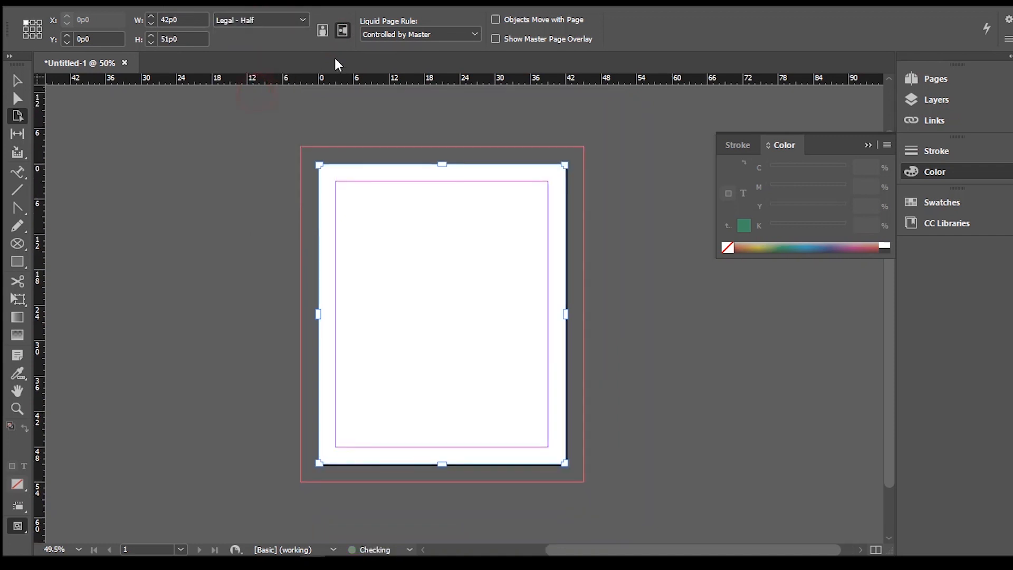
left_click(264, 20)
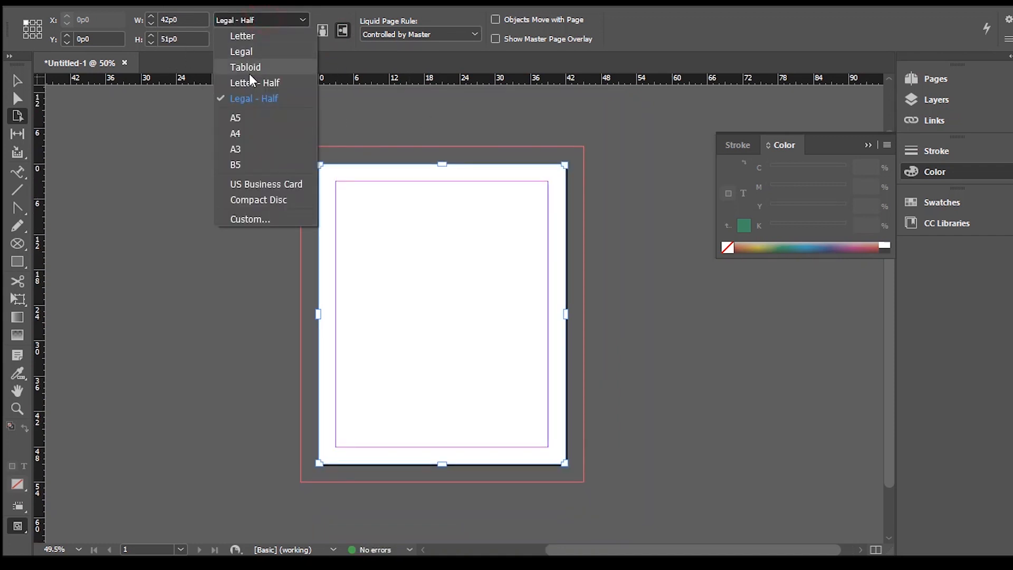
left_click(254, 129)
left_click(323, 31)
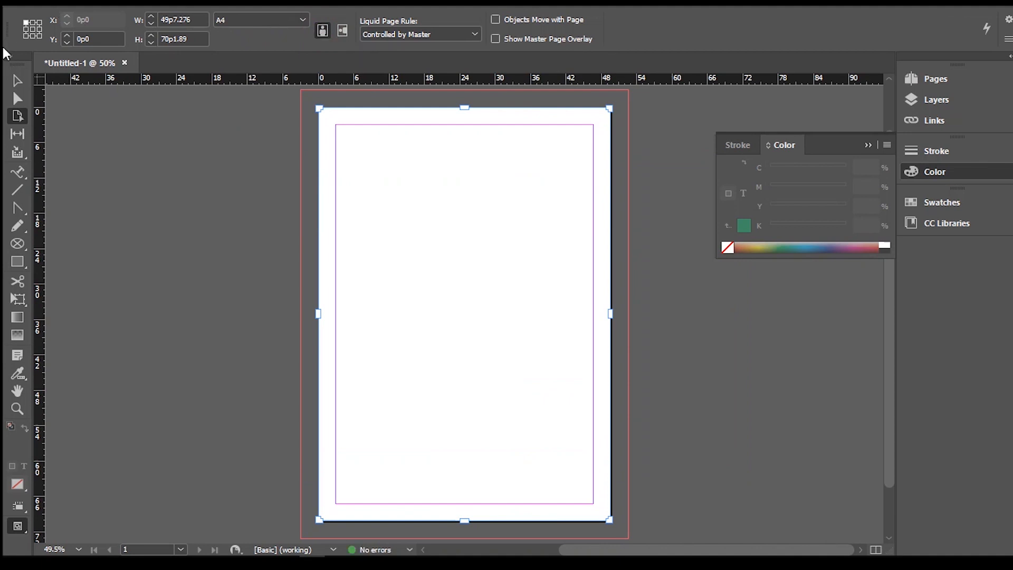
Step: Draw a rectangle about 34p0 wide and 14p10 high just below the middle of the page and fill it with yellow
left_click(18, 135)
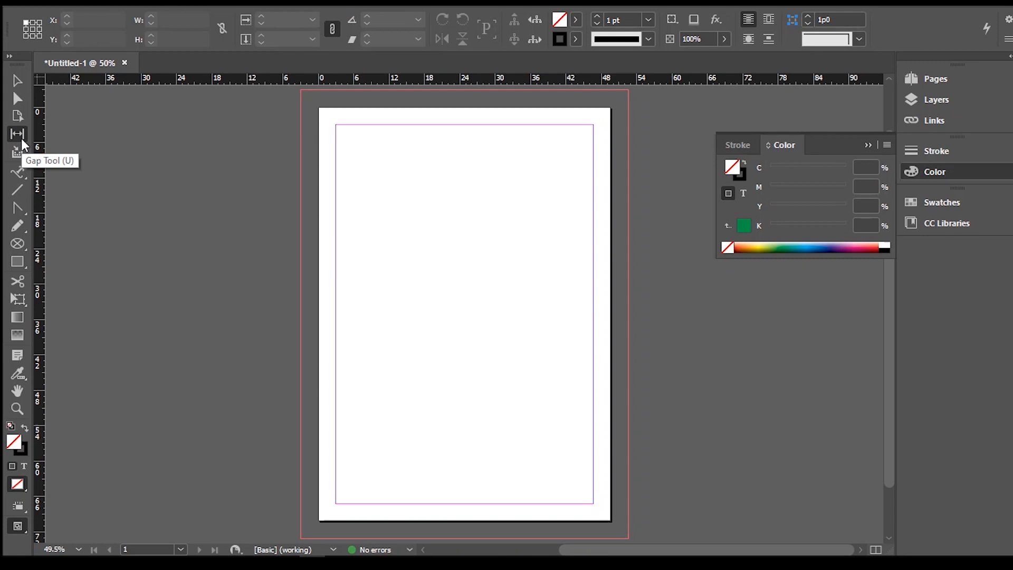
left_click(17, 262)
mouse_move(350, 294)
left_mouse_down()
mouse_move(448, 373)
mouse_move(592, 396)
mouse_move(550, 381)
left_mouse_up()
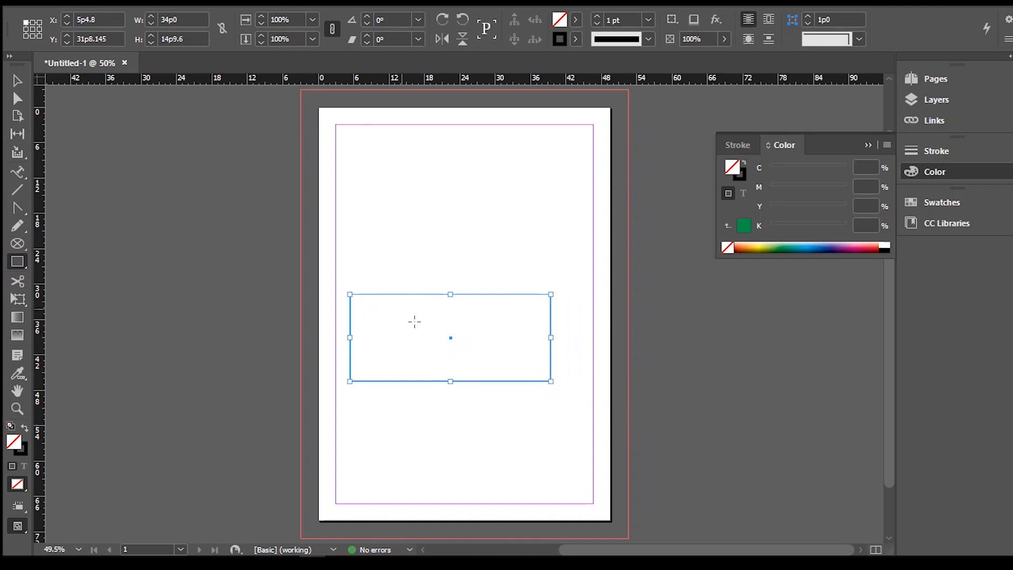
left_click(761, 246)
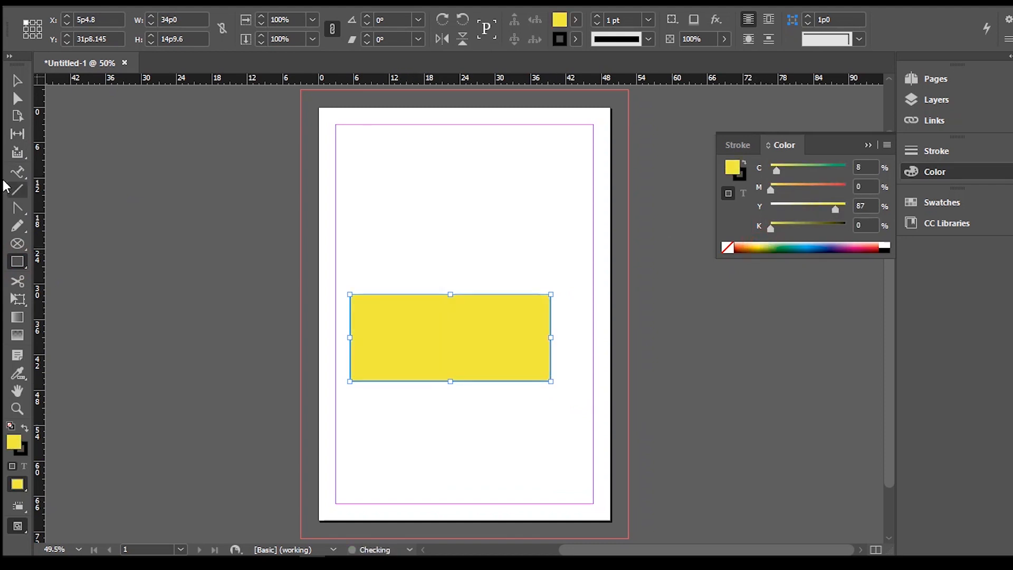
Step: Stretch the yellow rectangle's edges with the Gap tool to span the page between its side margins from the top margin, about 43p9 by 34p3
left_click(17, 80)
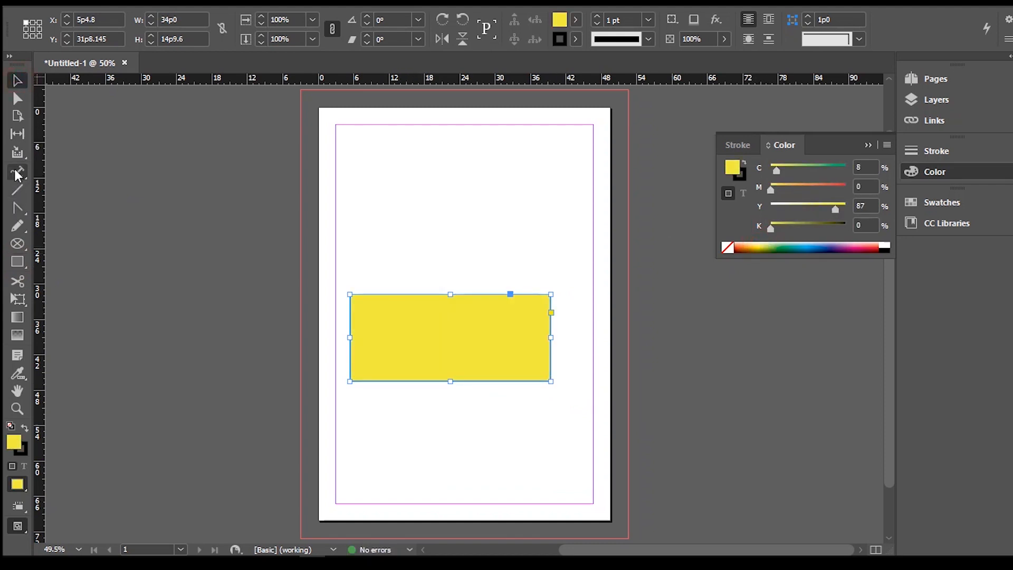
left_click(17, 133)
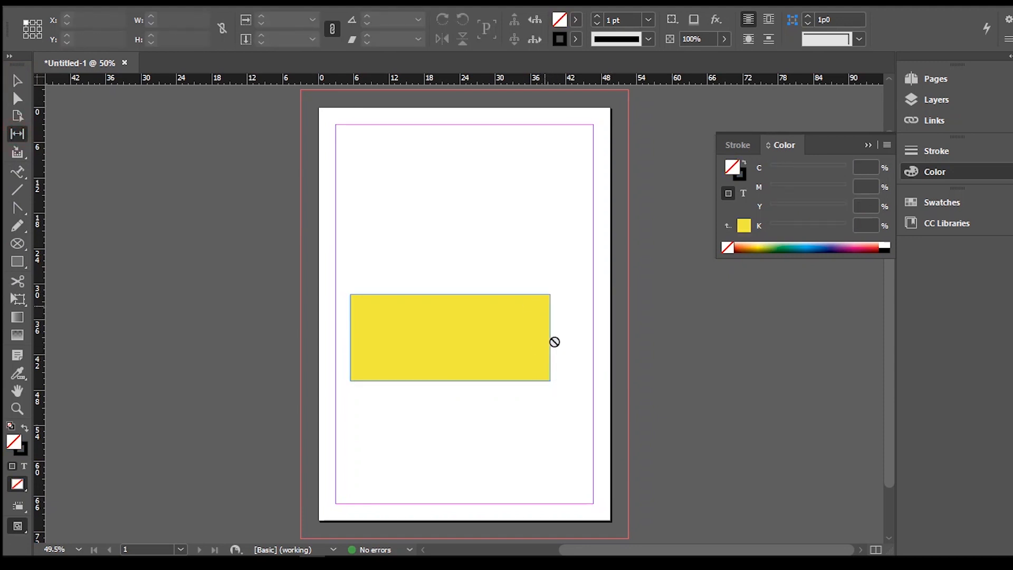
left_click_drag(517, 286, 535, 243)
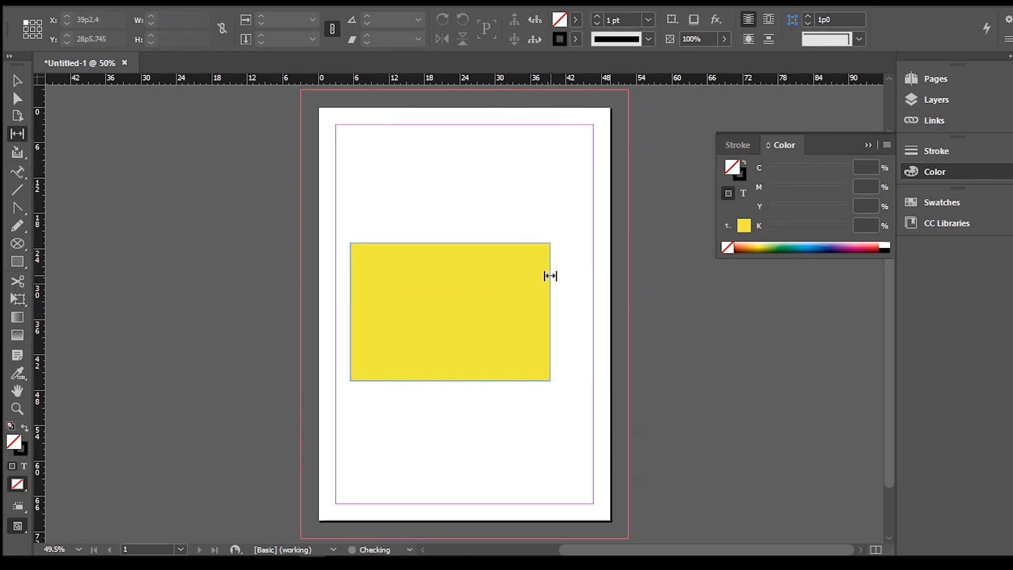
left_click_drag(551, 298, 486, 118)
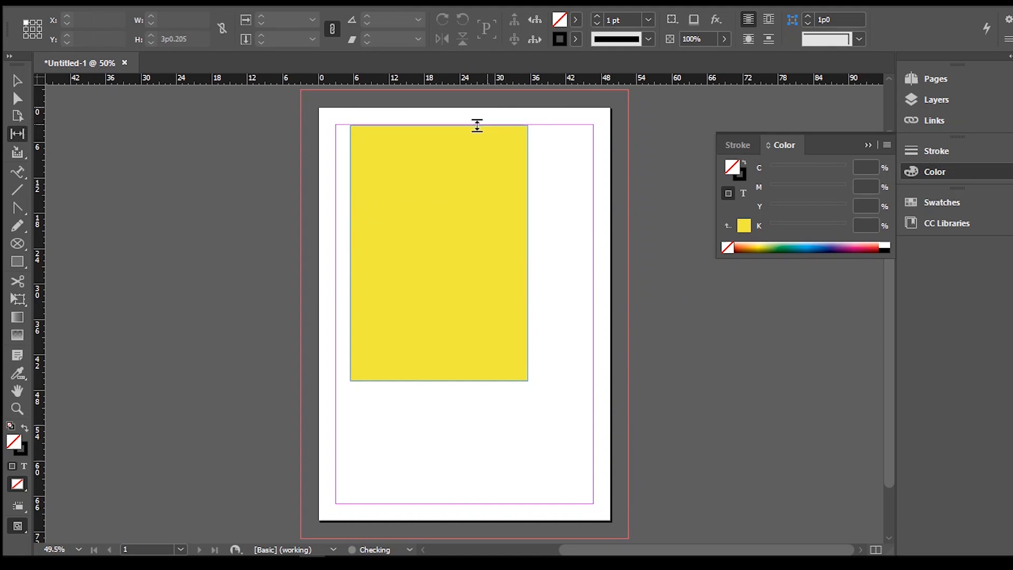
left_click_drag(351, 183, 331, 183)
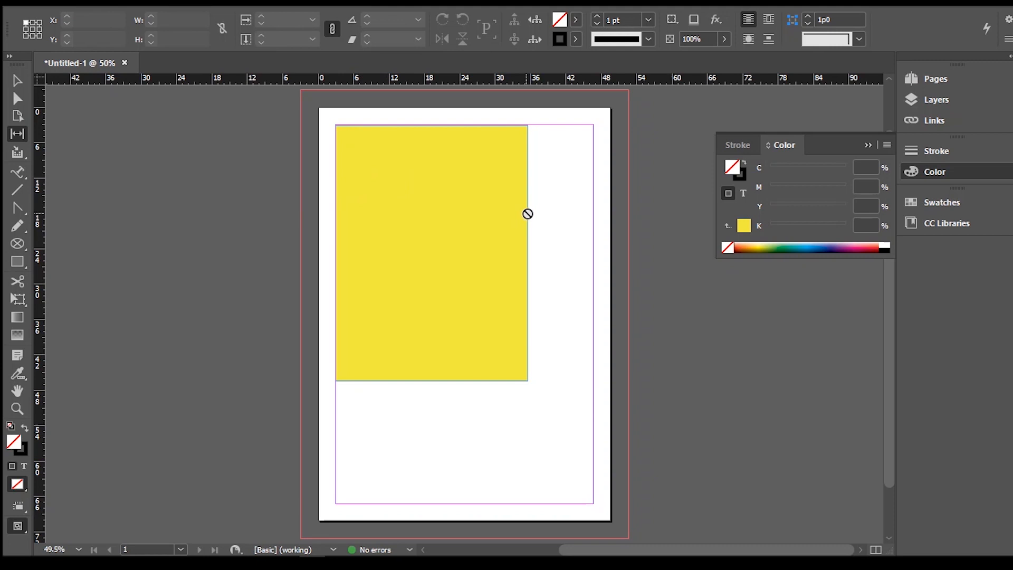
left_click_drag(530, 220, 594, 223)
left_click_drag(482, 382, 489, 327)
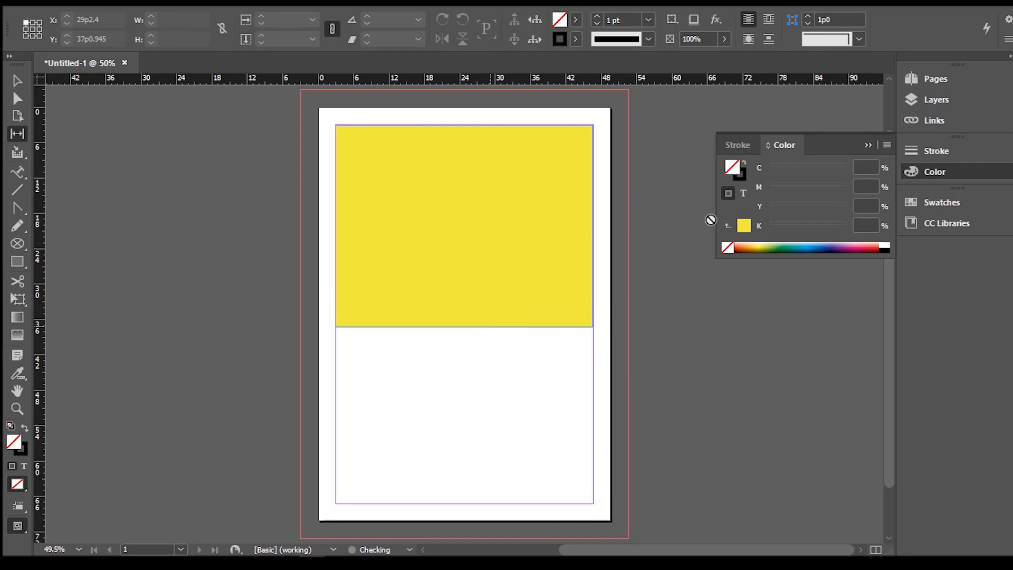
Step: Fill the large rectangle with cyan (C 100, M 0, Y 0, K 0), and delete it from the page
left_click(803, 245)
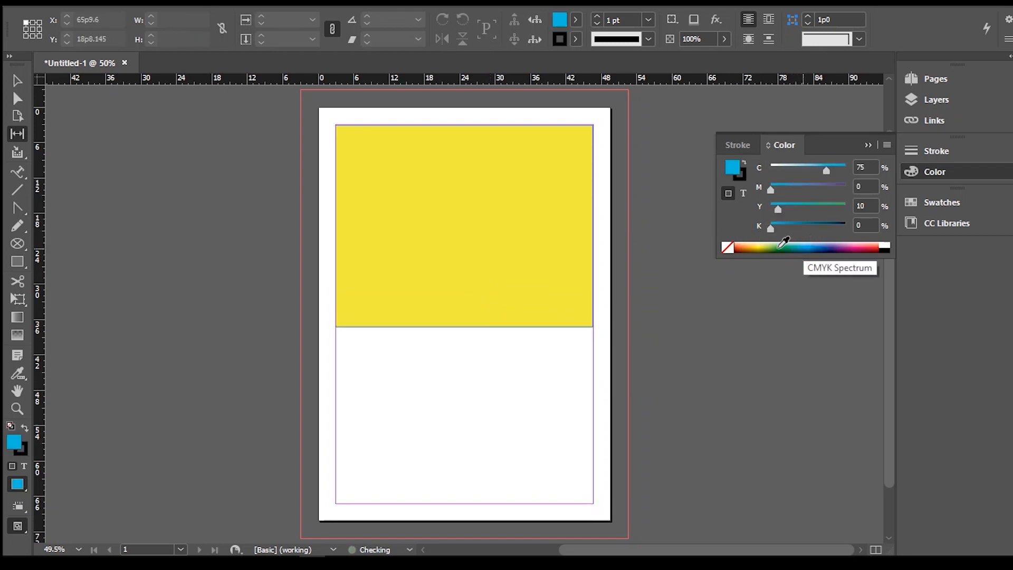
left_click(17, 80)
left_click(441, 208)
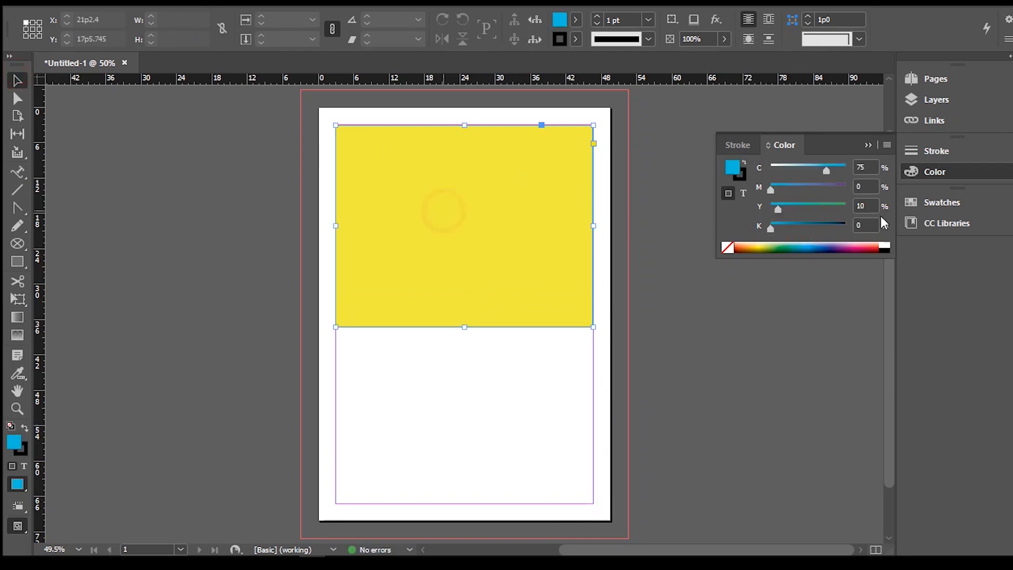
left_click(809, 245)
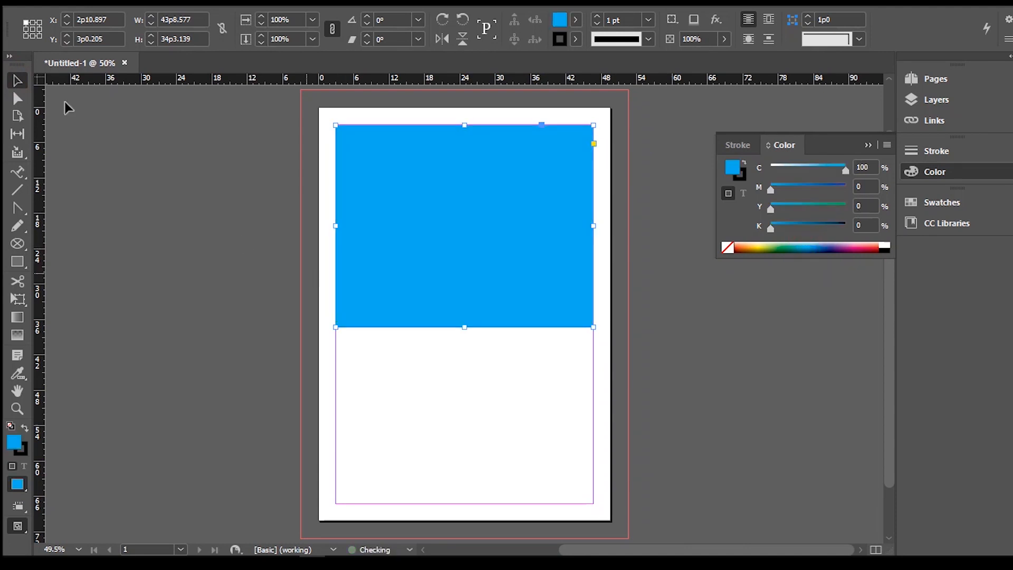
left_click(88, 153)
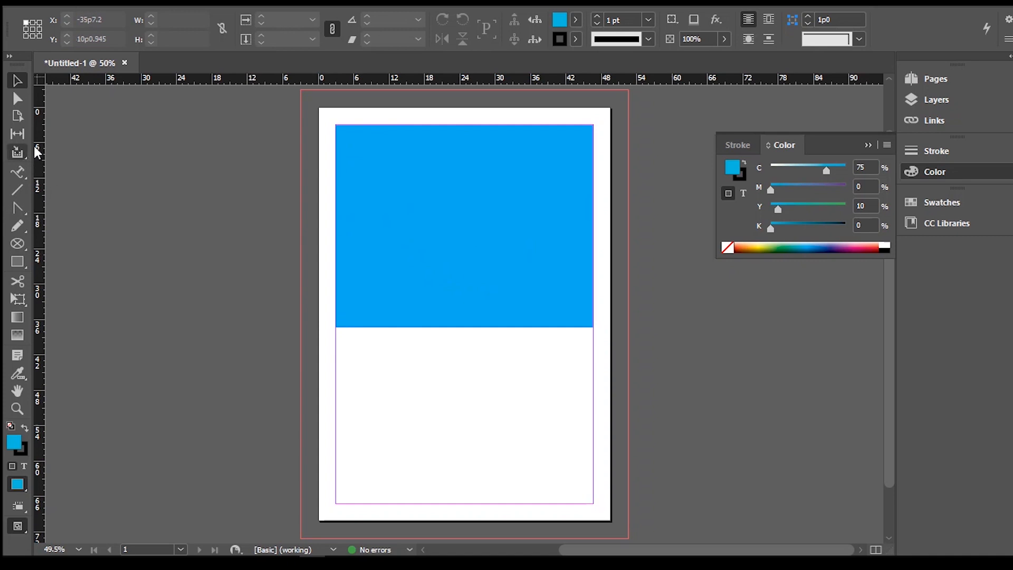
left_click(357, 214)
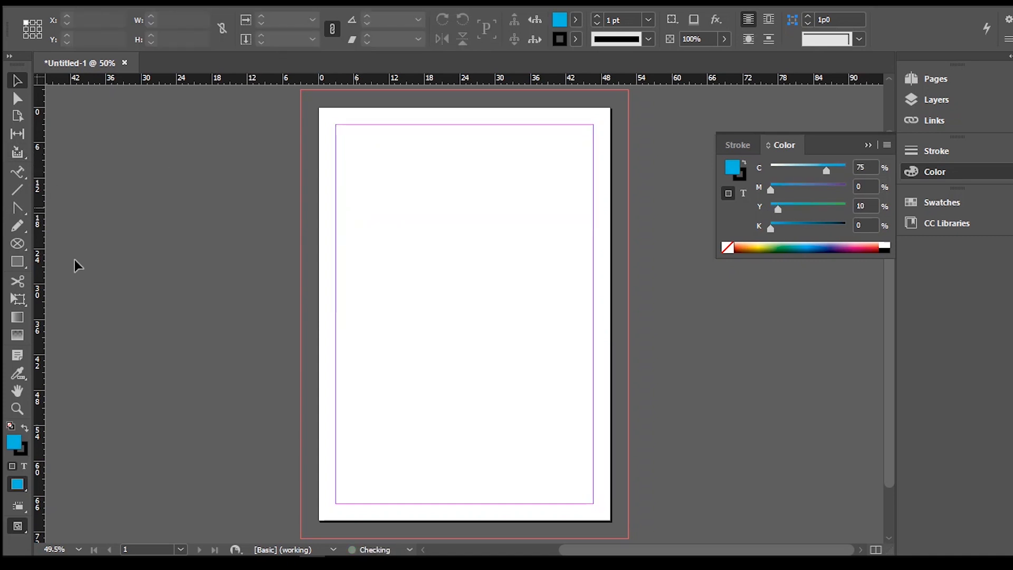
Step: Draw a rectangle about 17p10 wide and 16p11 high mid-page and fill it with yellow-green (C 24, M 0, Y 87, K 0)
left_click(18, 263)
mouse_move(412, 242)
left_mouse_down()
mouse_move(474, 327)
mouse_move(518, 343)
left_mouse_up()
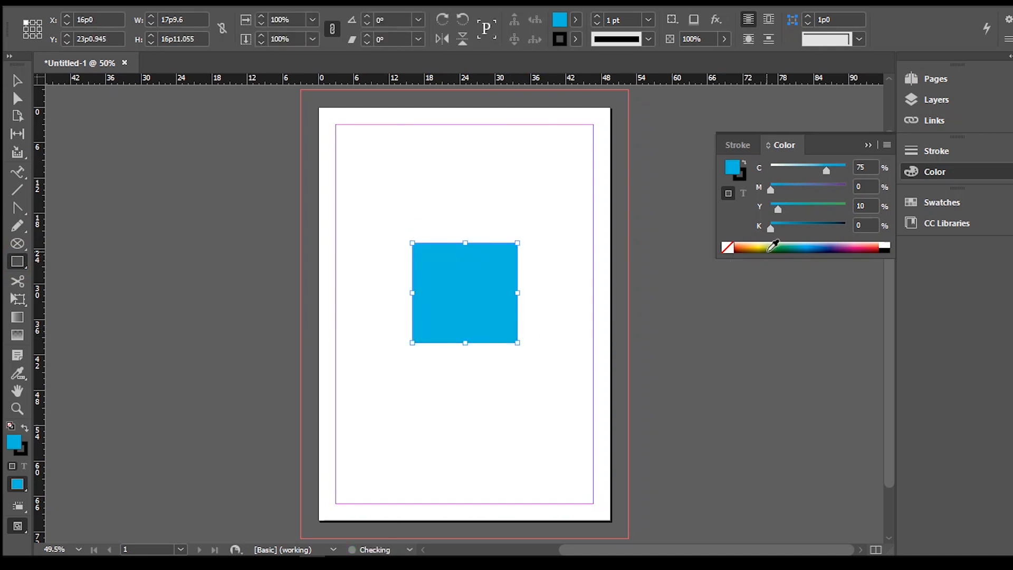
left_click(771, 247)
left_click(17, 80)
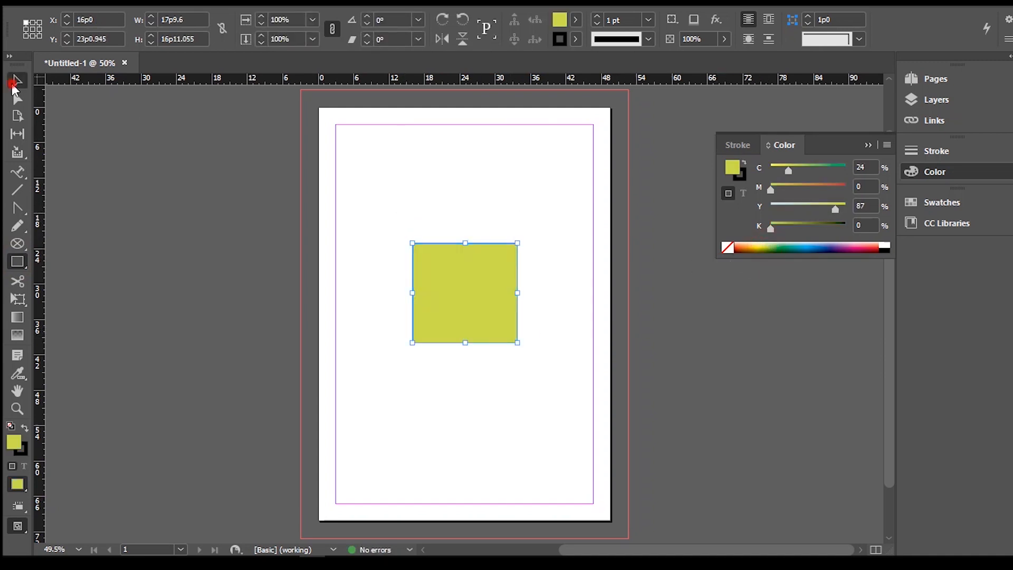
Step: Draw a blue rectangle about 24p2 wide and 8p0 high above the yellow-green one
left_click(16, 262)
mouse_move(385, 165)
left_mouse_down()
mouse_move(464, 214)
mouse_move(503, 195)
mouse_move(528, 213)
left_mouse_up()
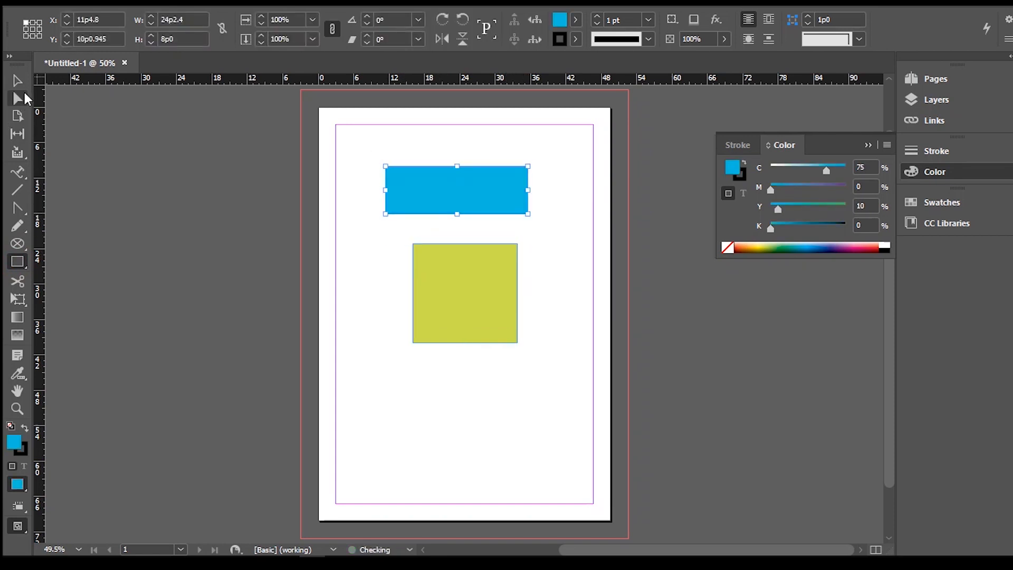
left_click(17, 80)
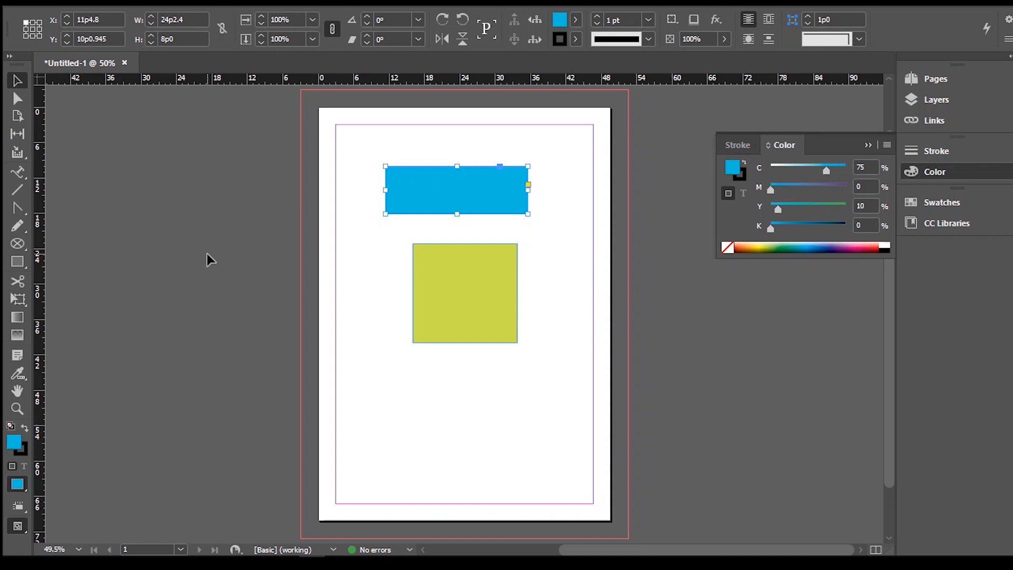
Step: Collect the yellow-green rectangle and the blue rectangle with the Content Collector tool
left_click(15, 151)
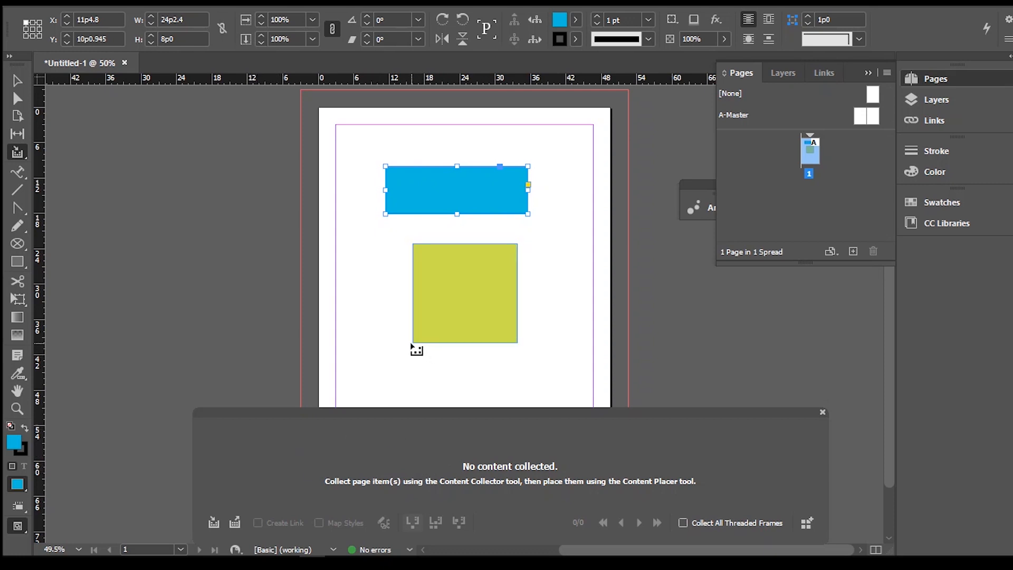
left_click(467, 271)
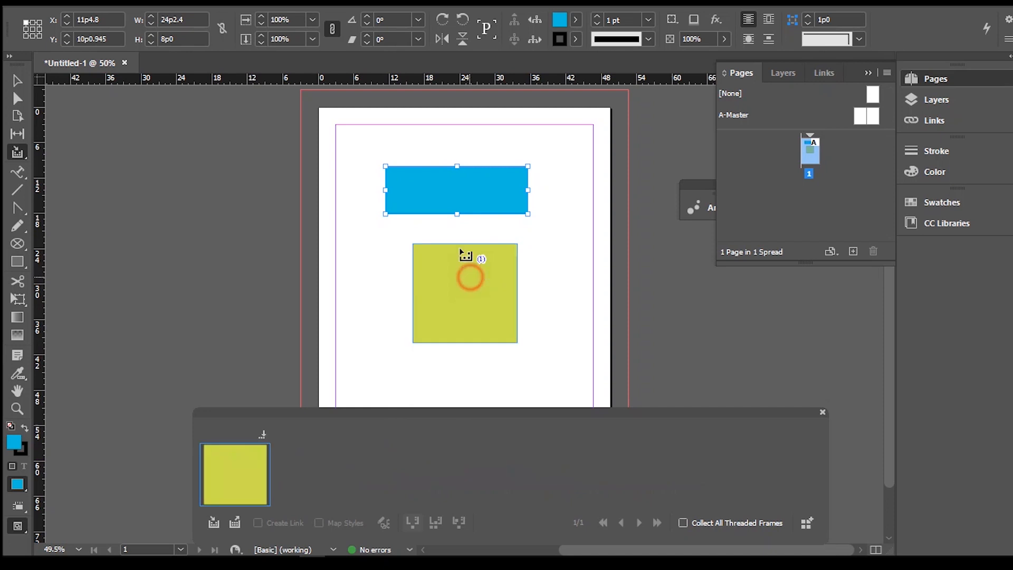
left_click(453, 199)
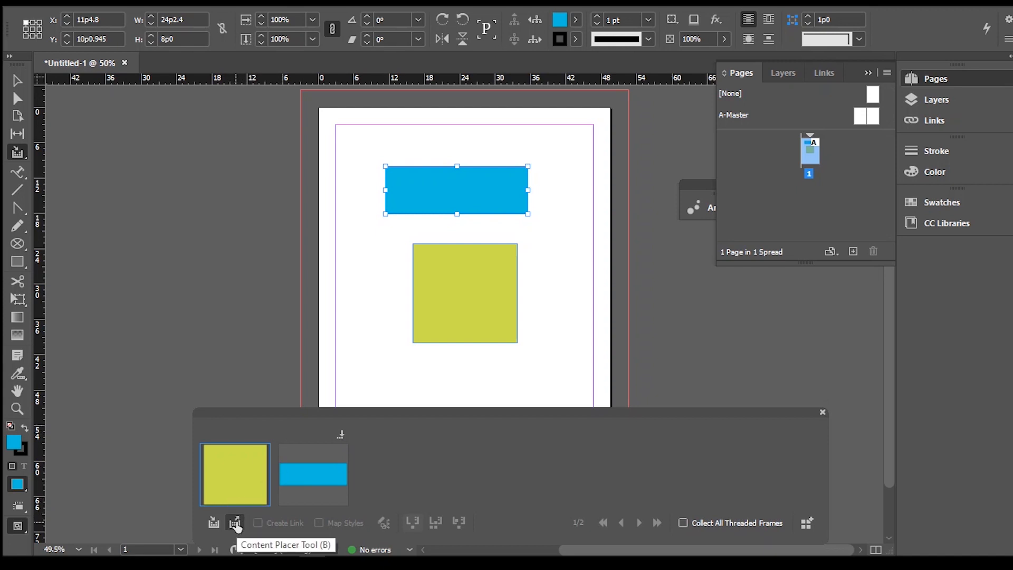
Step: Place both collected shapes with the Content Placer tool overlapping the originals, the yellow-green copy about 20p7 by 19p7 and the blue copy about 24p2 by 8p0
left_click(17, 154)
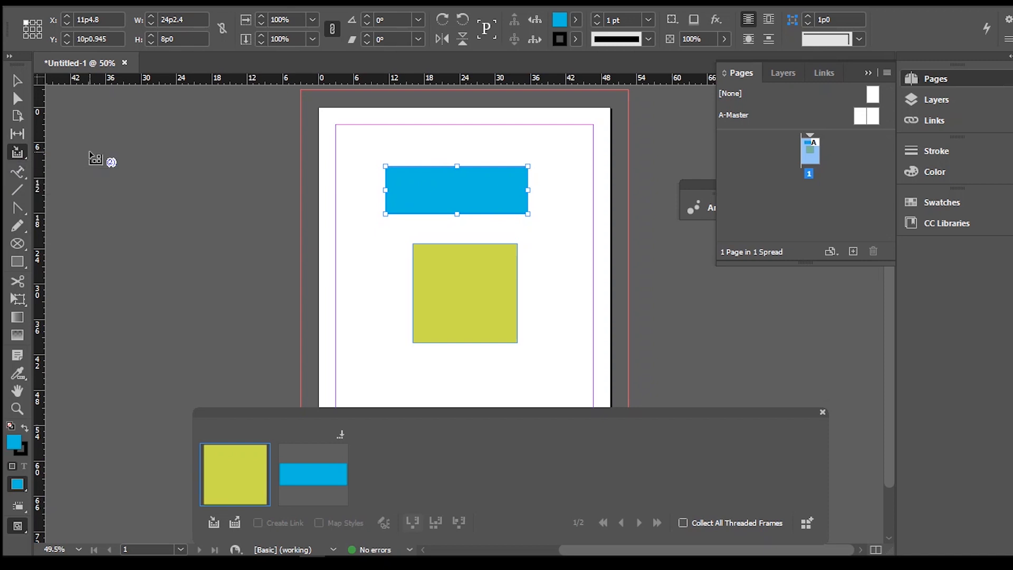
left_click(23, 160)
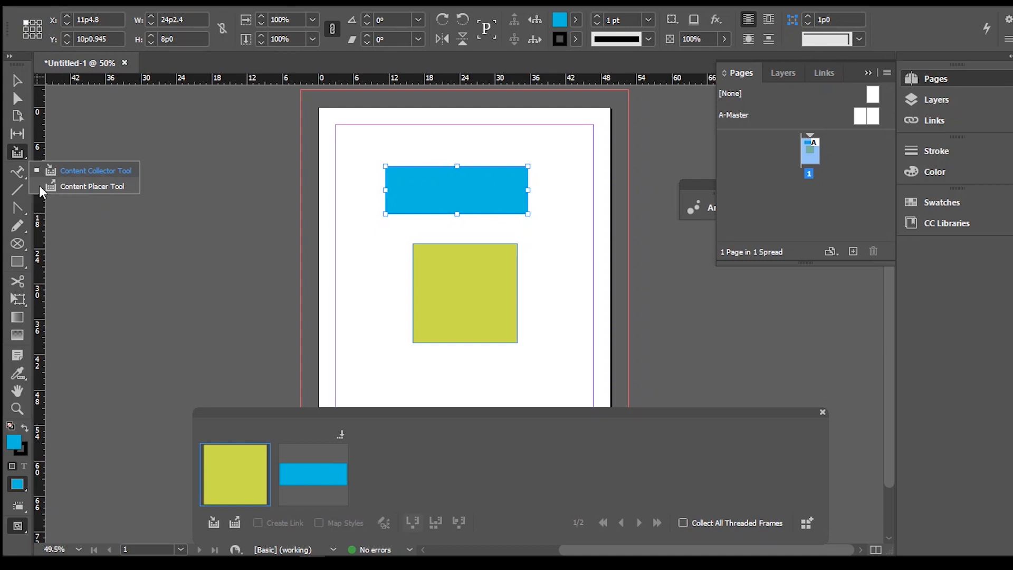
left_click(86, 186)
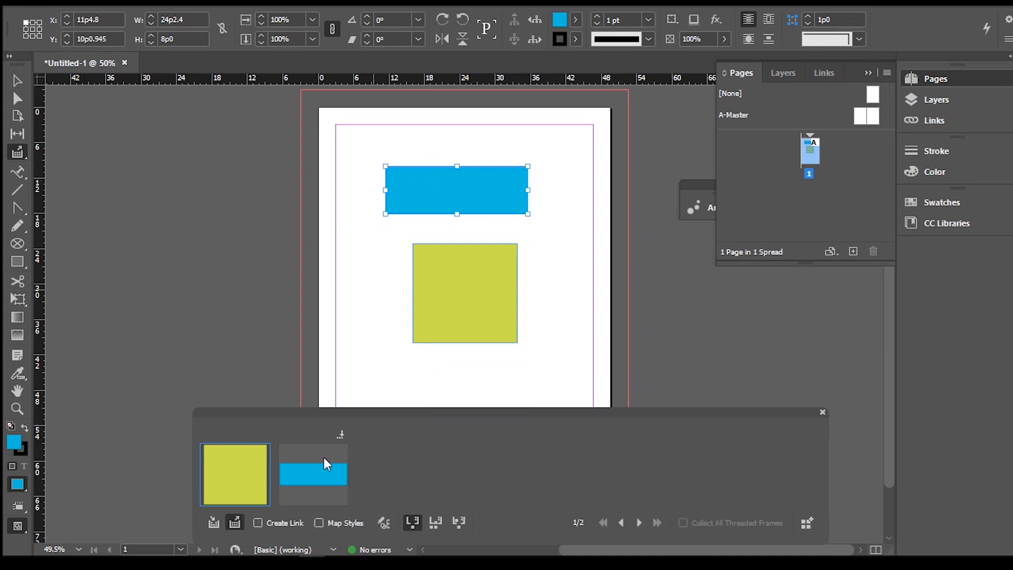
left_click(355, 226)
left_click_drag(355, 226, 476, 341)
left_click_drag(398, 184, 591, 248)
left_click_drag(471, 248, 446, 235)
Step: Delete all four rectangles from the page, and undo the deletion
left_click(17, 81)
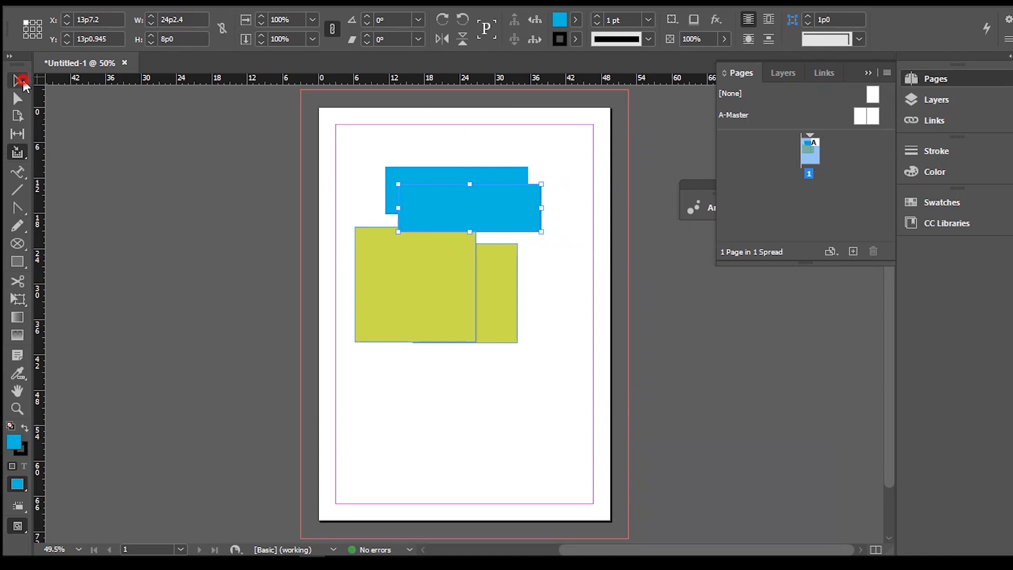
left_click_drag(557, 158, 398, 346)
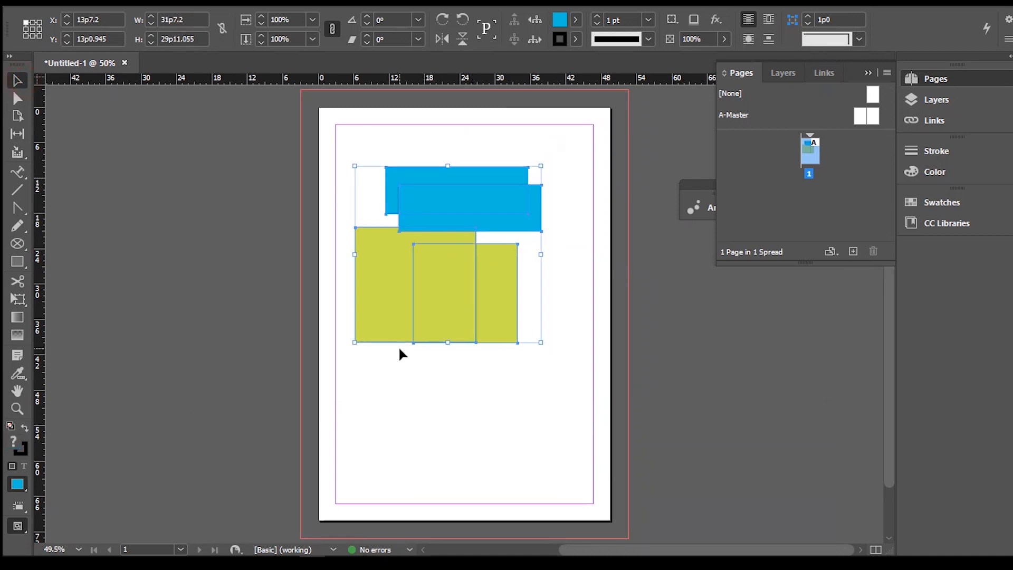
key("Delete")
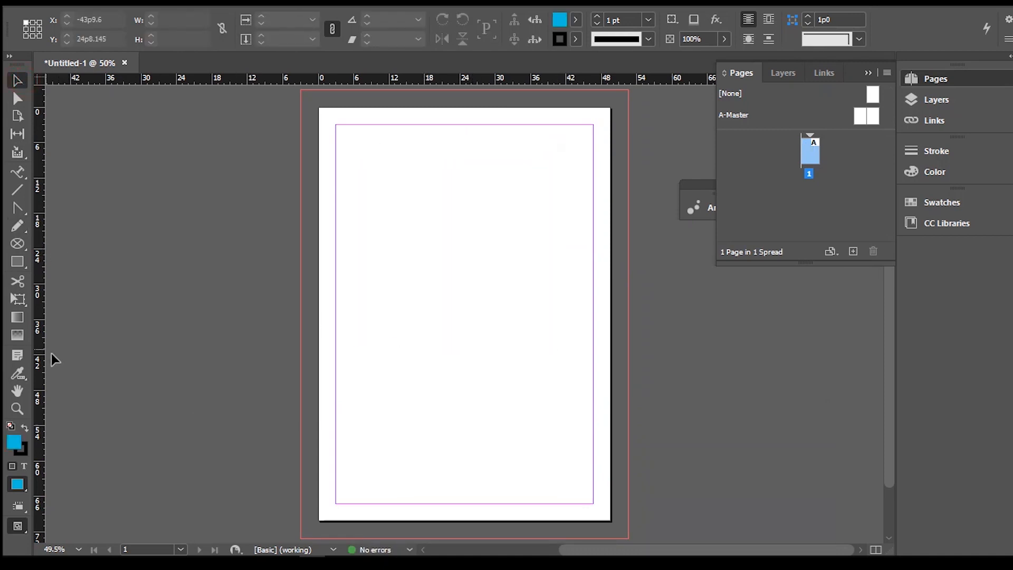
key("ctrl+z")
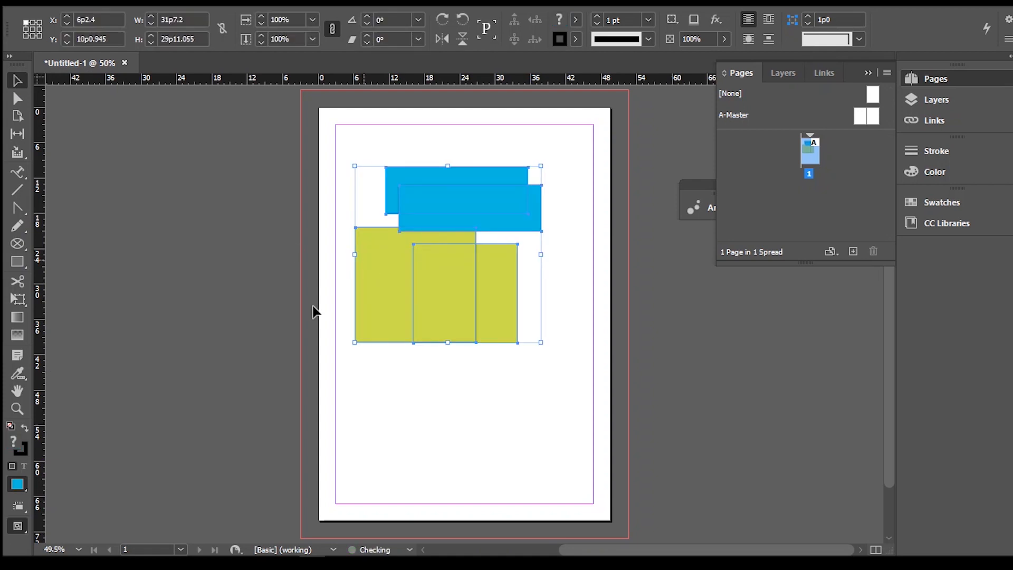
Step: Delete both blue rectangles and the smaller yellow-green one, and move the remaining yellow-green rectangle to about X 15p2, Y 20p1
left_click(462, 479)
left_click_drag(548, 153, 516, 324)
key("Delete")
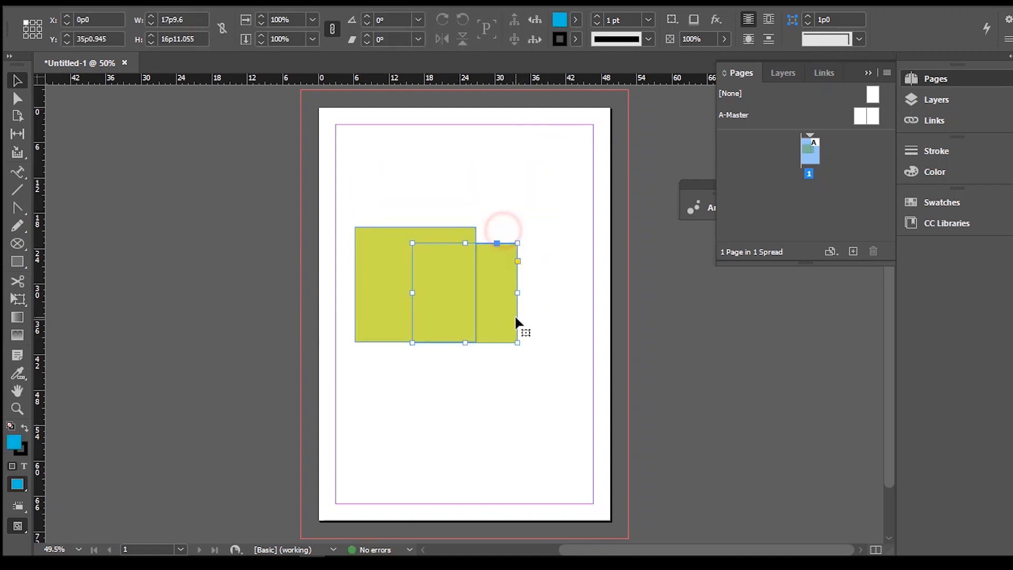
key("Delete")
left_click(441, 275)
left_click_drag(398, 289, 451, 287)
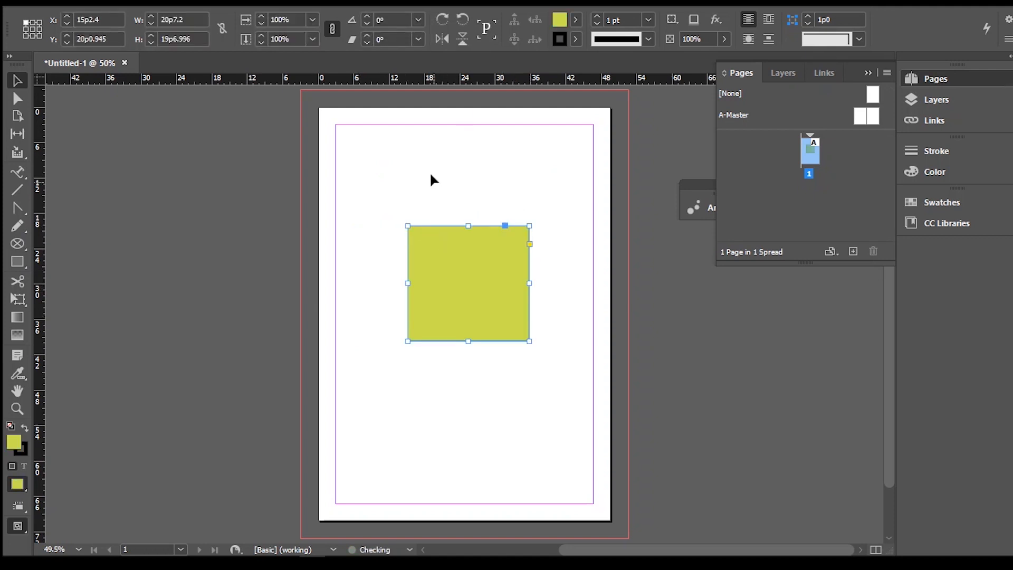
Step: Draw a text frame about 18p10 wide and 60p11 high just inside the page's left margin and fill a few lines with random letters
left_click(19, 178)
left_click(66, 191)
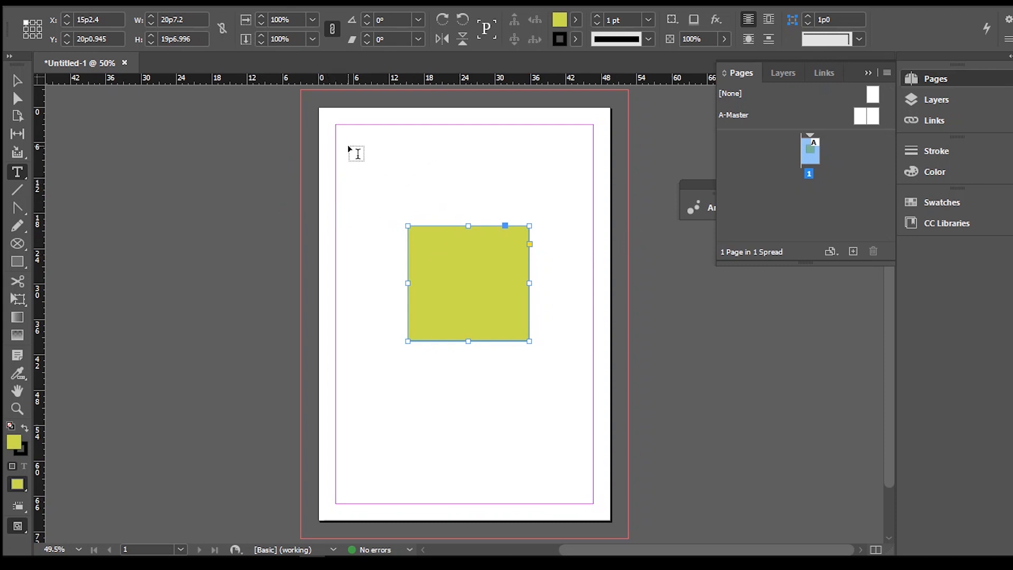
left_click_drag(342, 144, 452, 502)
type("tfdytfdytfdyq fdyuqdfydqfydfy")
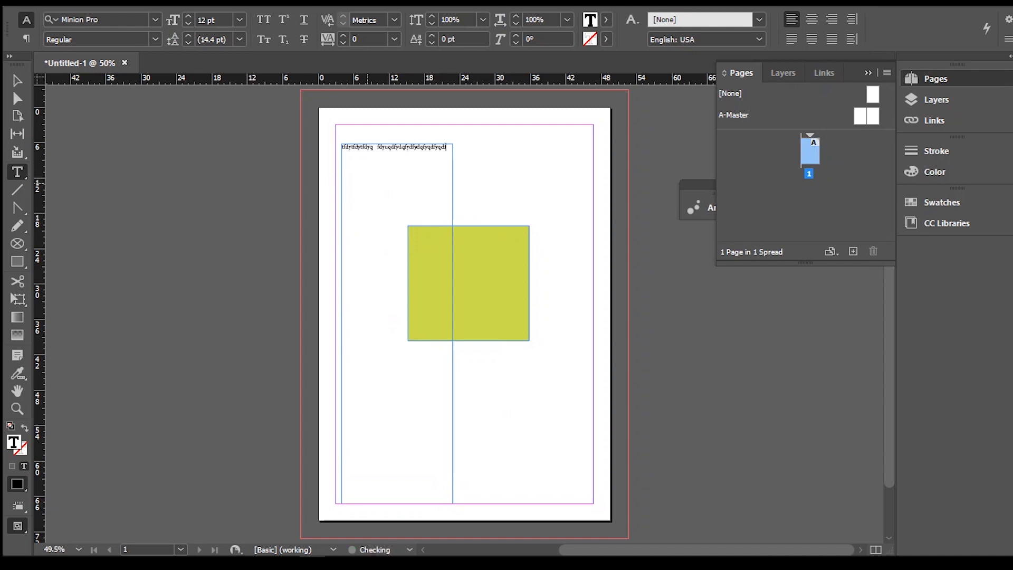
type("dqfyqdfyqdfyufyufds qyudqyudqgyudfqgydgfyudgudgyu7 qgdyudgyu dguy q")
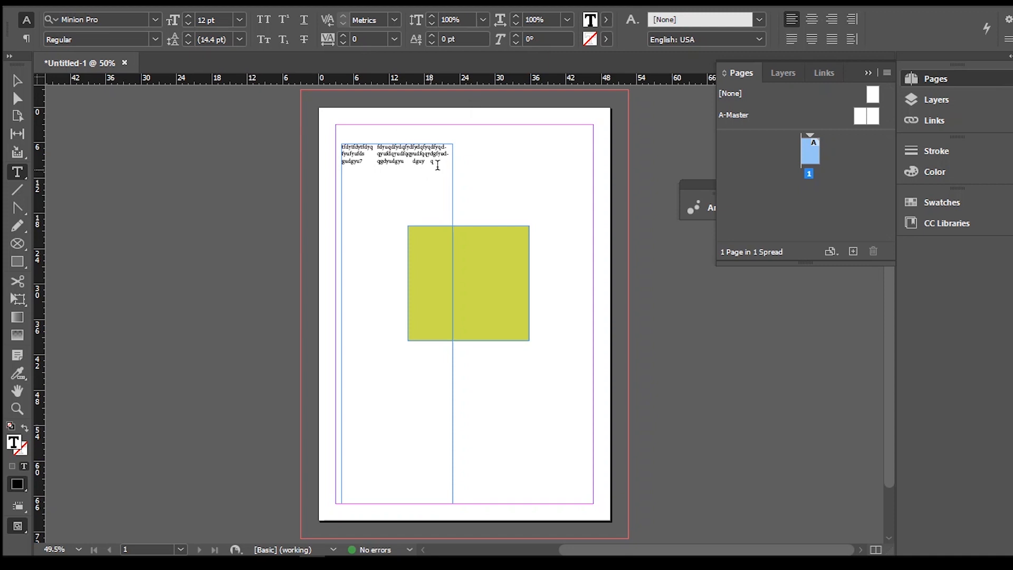
Step: Set all the text in the frame to a font size of 48 pt
left_click_drag(436, 163, 339, 143)
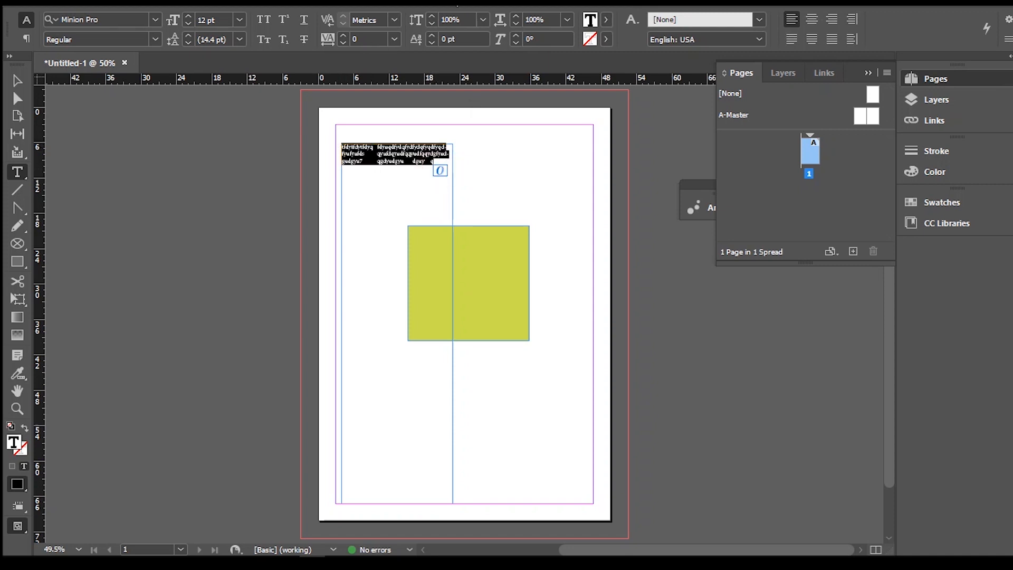
left_click(240, 19)
left_click(222, 227)
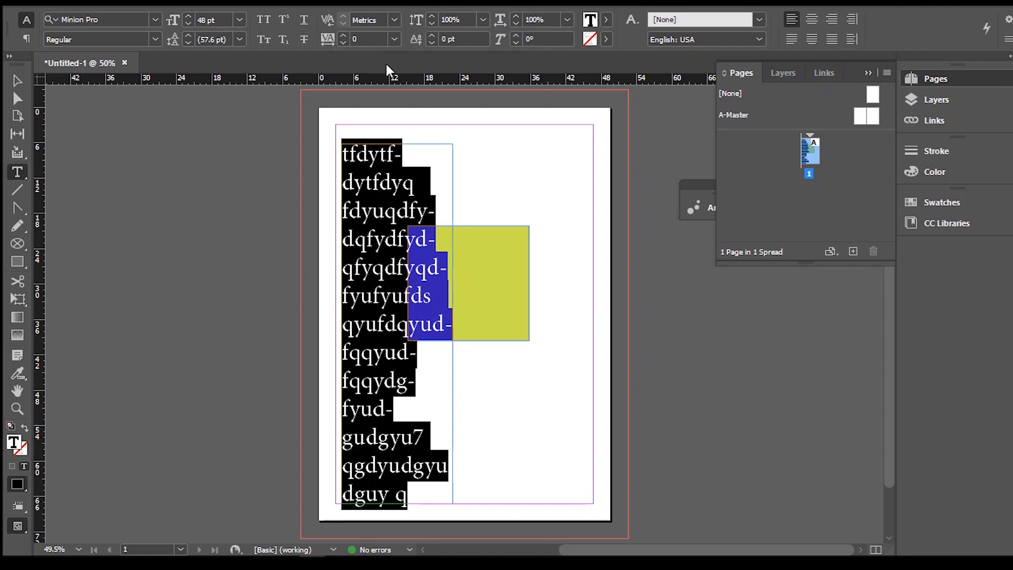
Step: Delete the sample text and remove the empty text frame from the page
key("BackSpace")
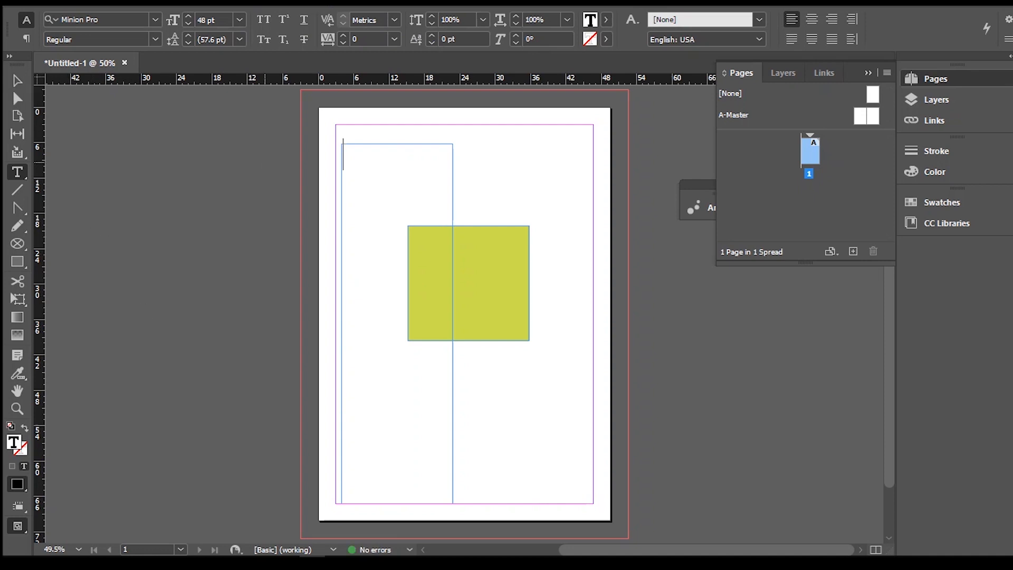
left_click(15, 82)
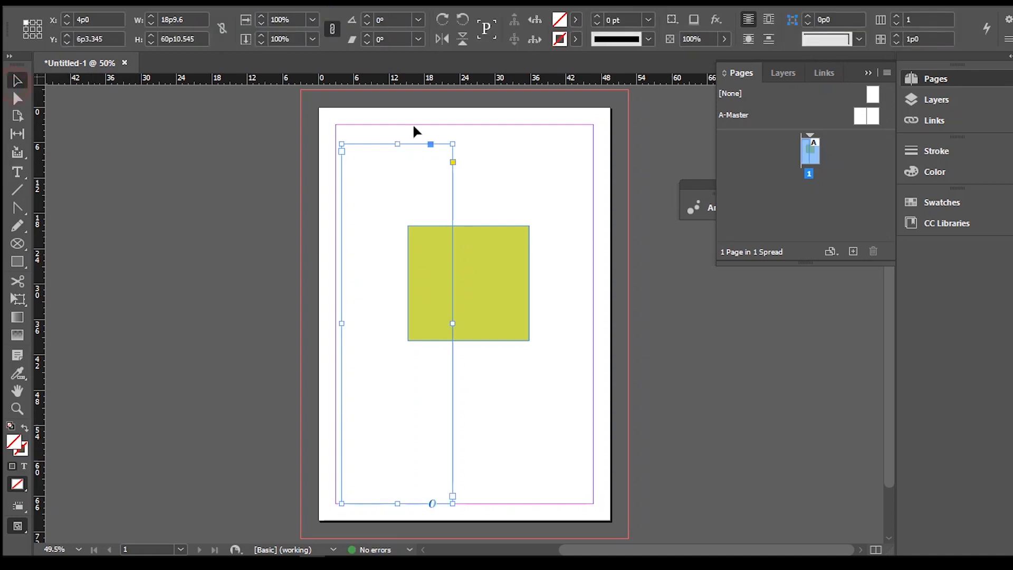
left_click(407, 140)
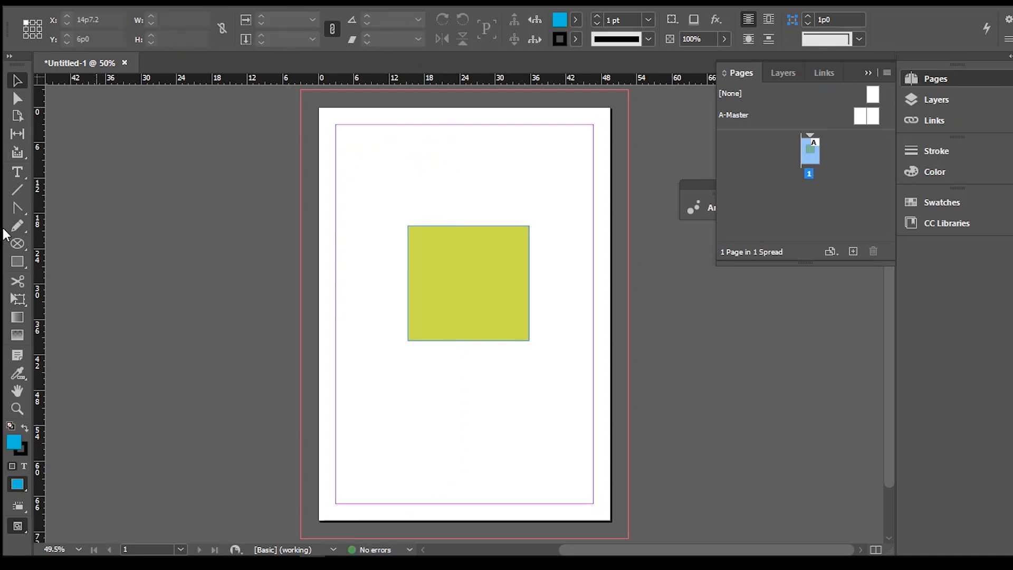
Step: Run random letters around all four edges of the yellow-green rectangle with the Type on a Path tool
left_click(17, 173)
left_click(102, 152)
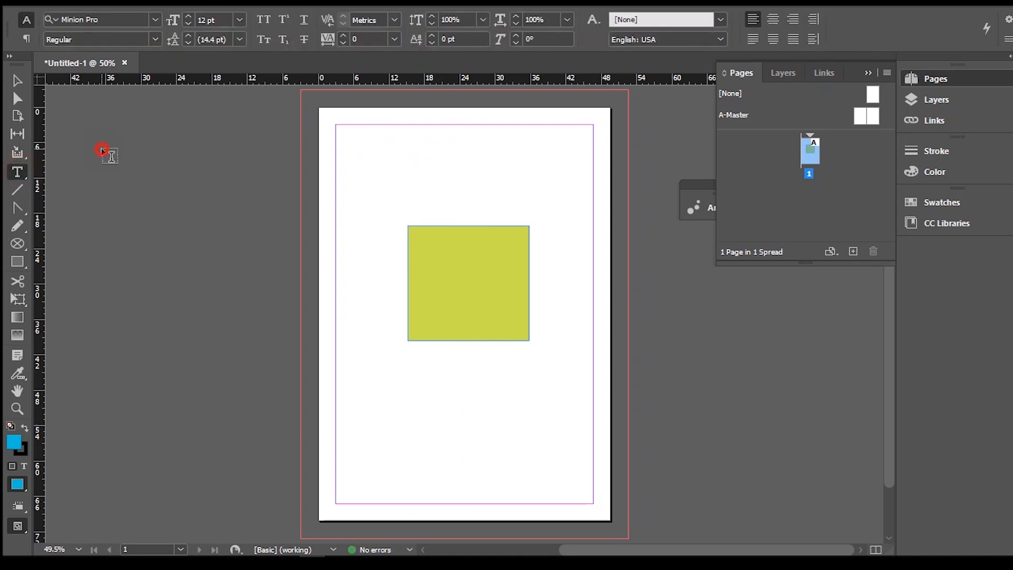
left_click(18, 172)
right_click(20, 175)
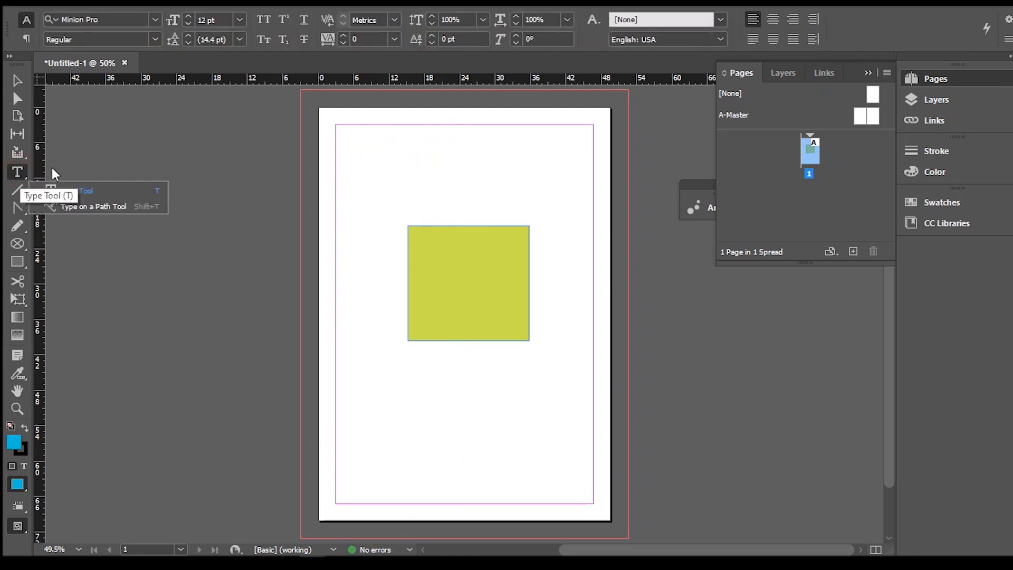
left_click(86, 207)
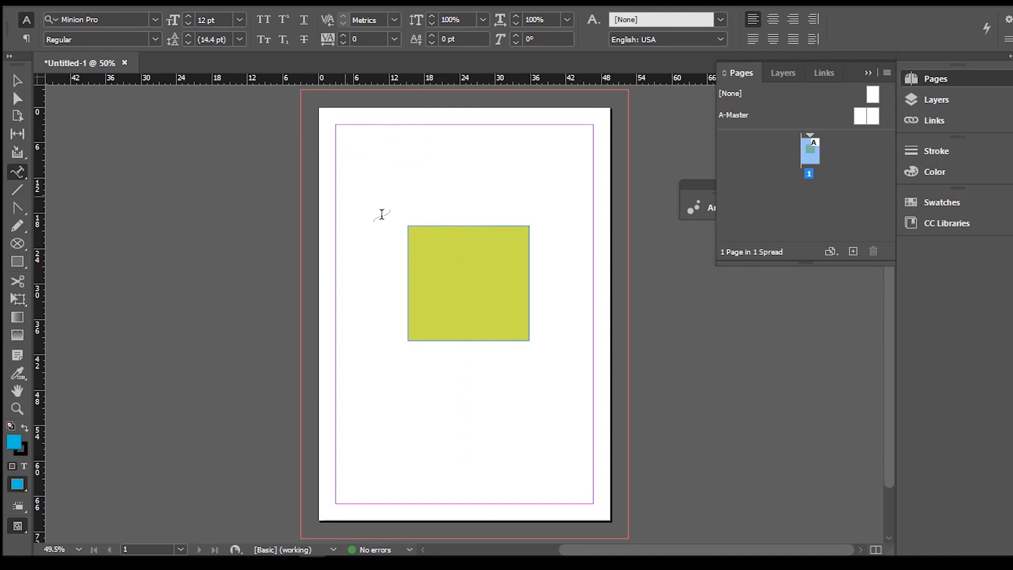
left_click(421, 226)
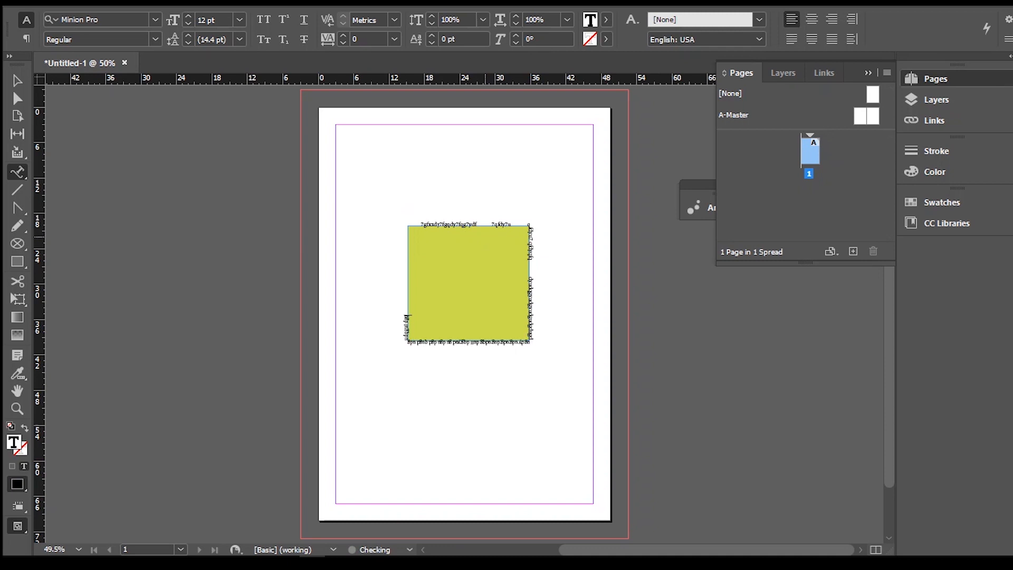
type("ud")
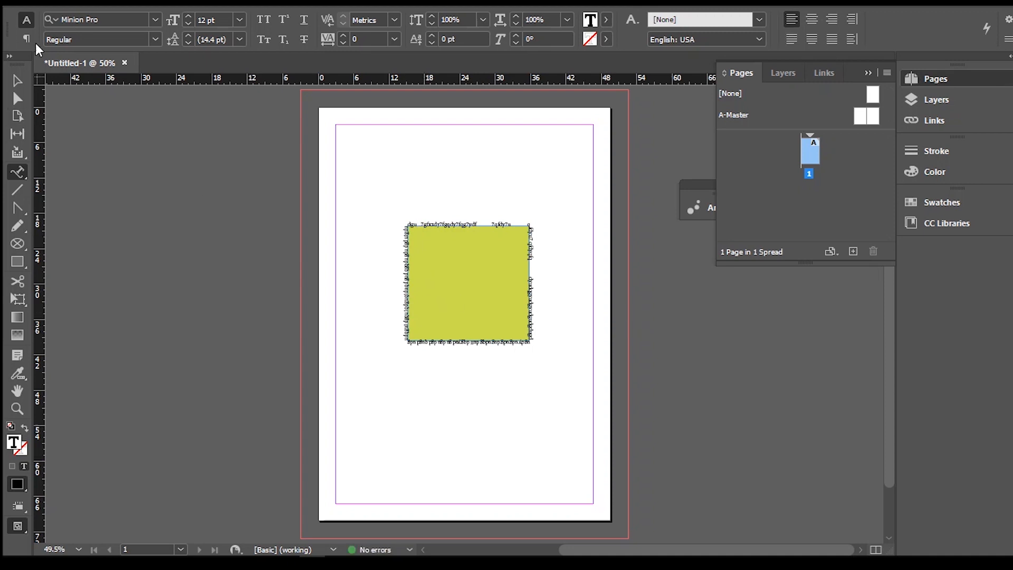
Step: Delete the yellow-green rectangle together with its path text
left_click(9, 83)
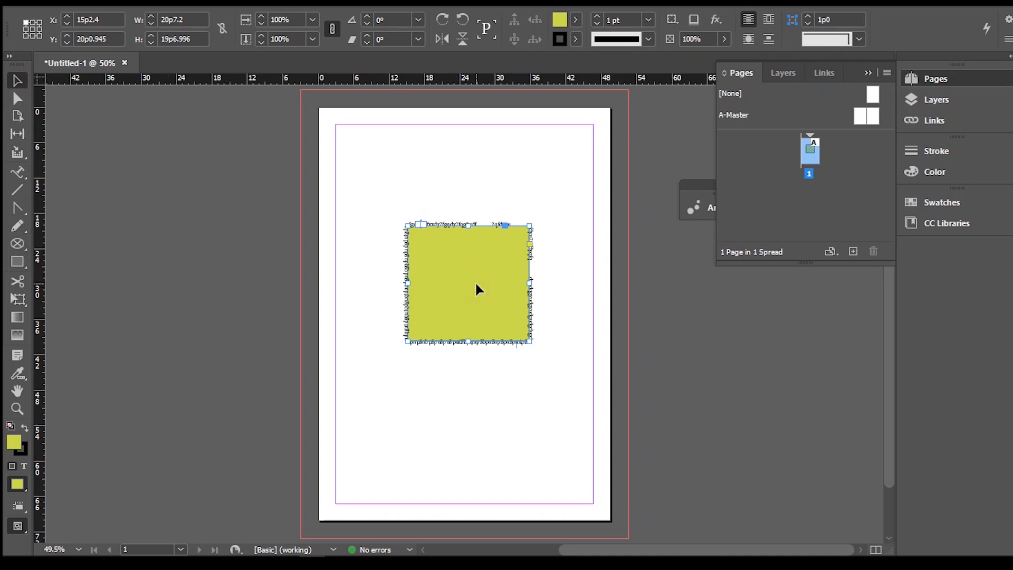
key("Delete")
Step: Draw a triangle from three connected straight lines with the Line tool, starting with a vertical line about 23p0 long near the page centre
left_click(17, 191)
left_click(452, 350)
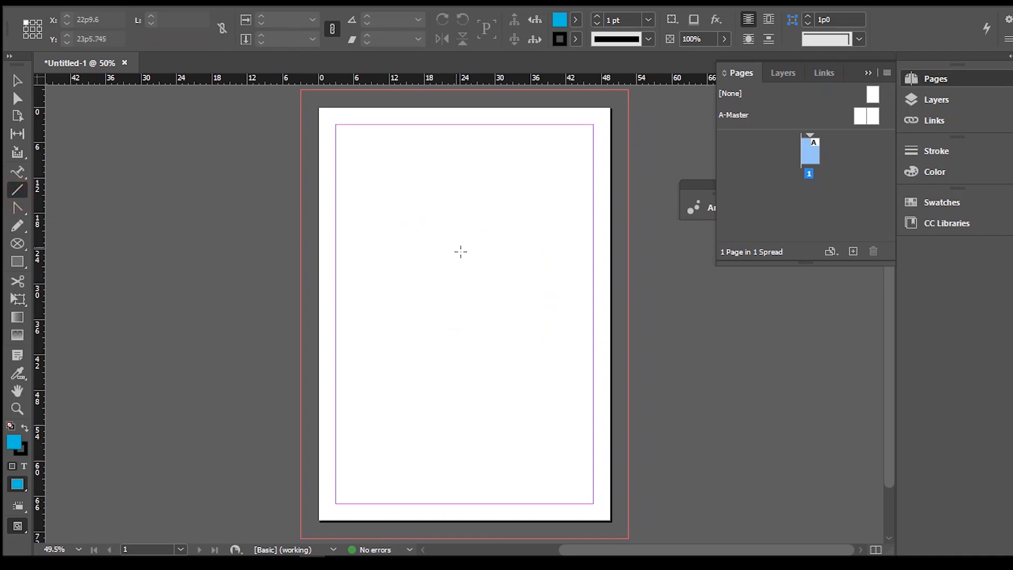
mouse_move(441, 357)
left_mouse_down()
mouse_move(441, 235)
mouse_move(414, 233)
mouse_move(356, 312)
mouse_move(313, 330)
mouse_move(470, 309)
mouse_move(364, 145)
mouse_move(527, 317)
mouse_move(421, 223)
left_mouse_up()
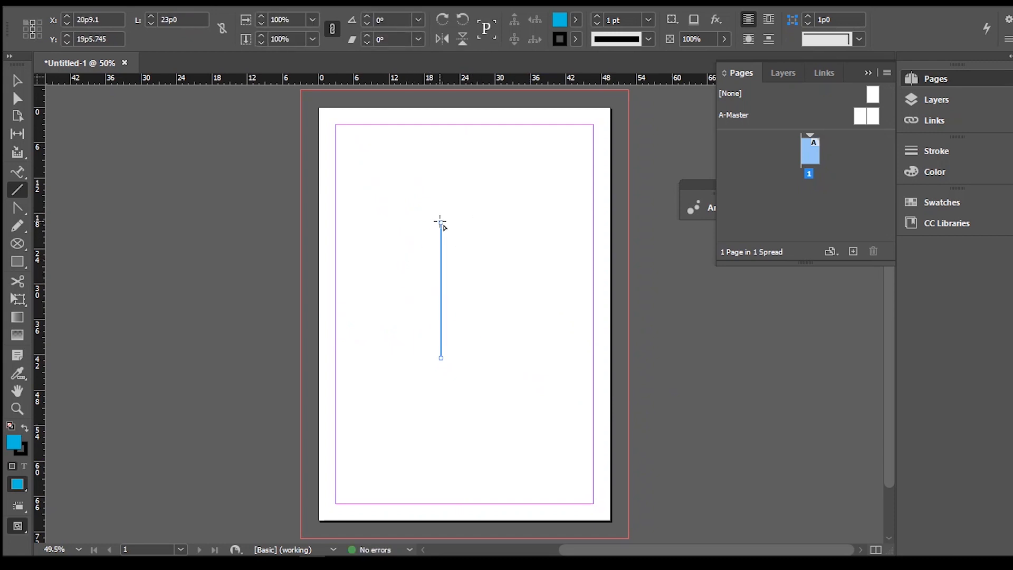
left_click(440, 223)
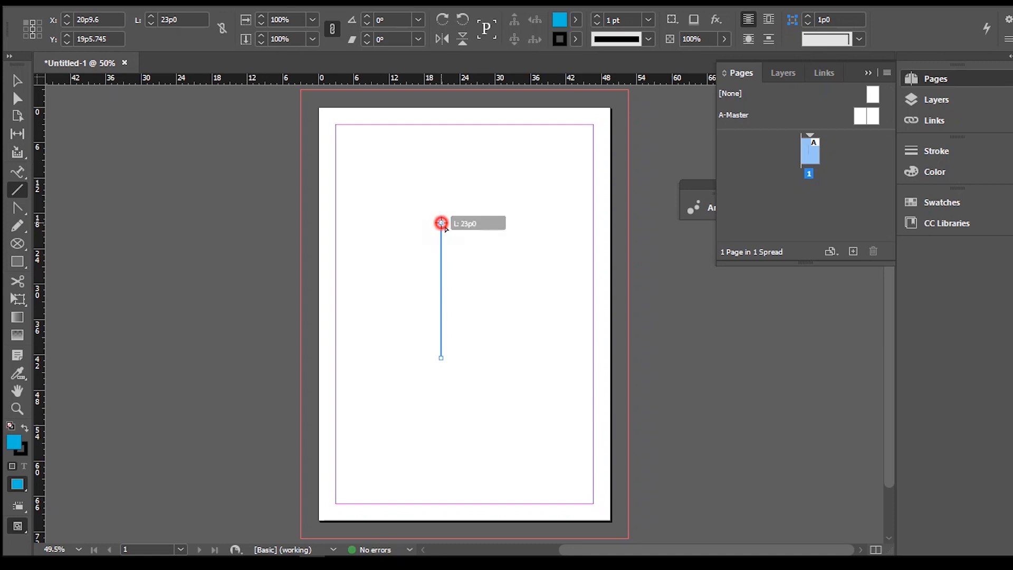
left_click_drag(441, 223, 441, 359)
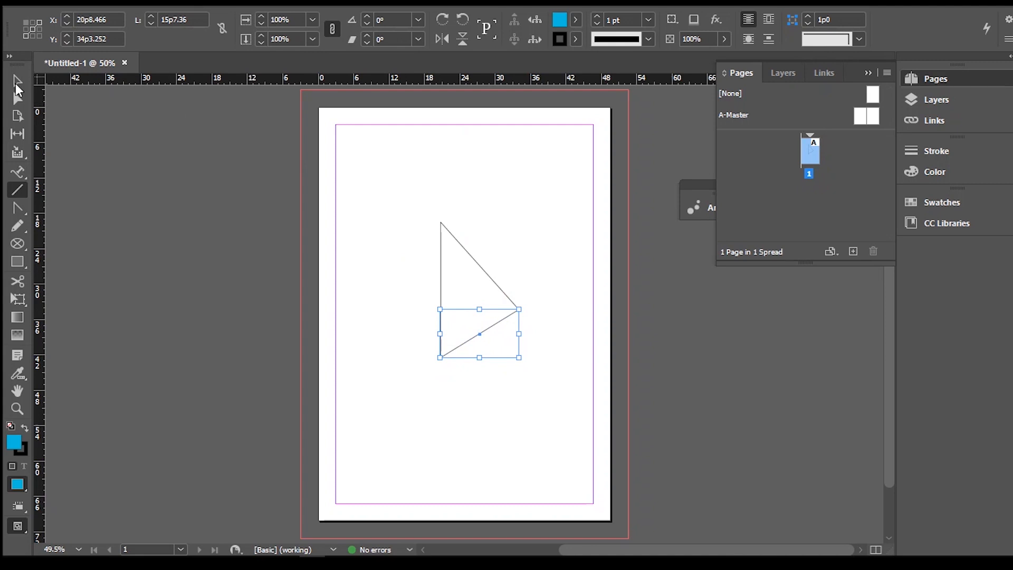
Step: Select the triangle's three lines, move them together to about X 12p8, Y 7p11, and delete them
left_click(17, 80)
left_click(532, 226)
left_click_drag(532, 211, 511, 346)
left_click(339, 199)
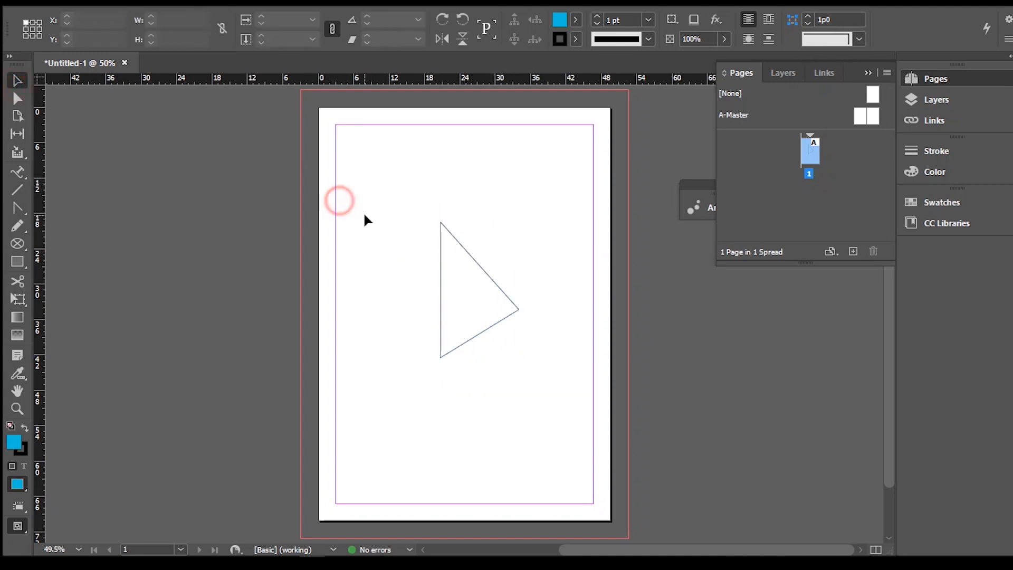
left_click_drag(370, 176, 517, 355)
left_click_drag(497, 319, 450, 252)
left_click(502, 223)
left_click_drag(522, 167, 376, 373)
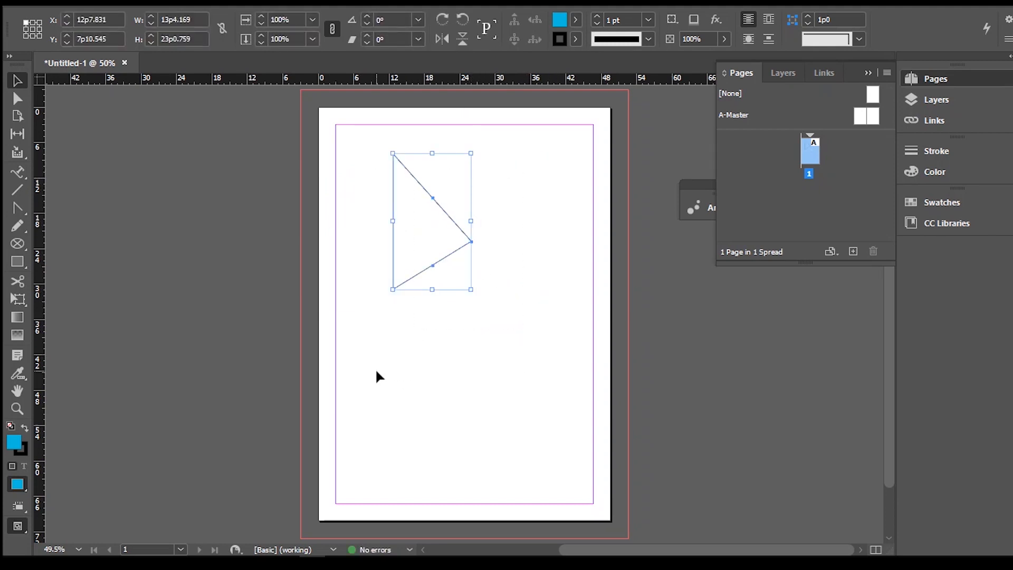
key("Delete")
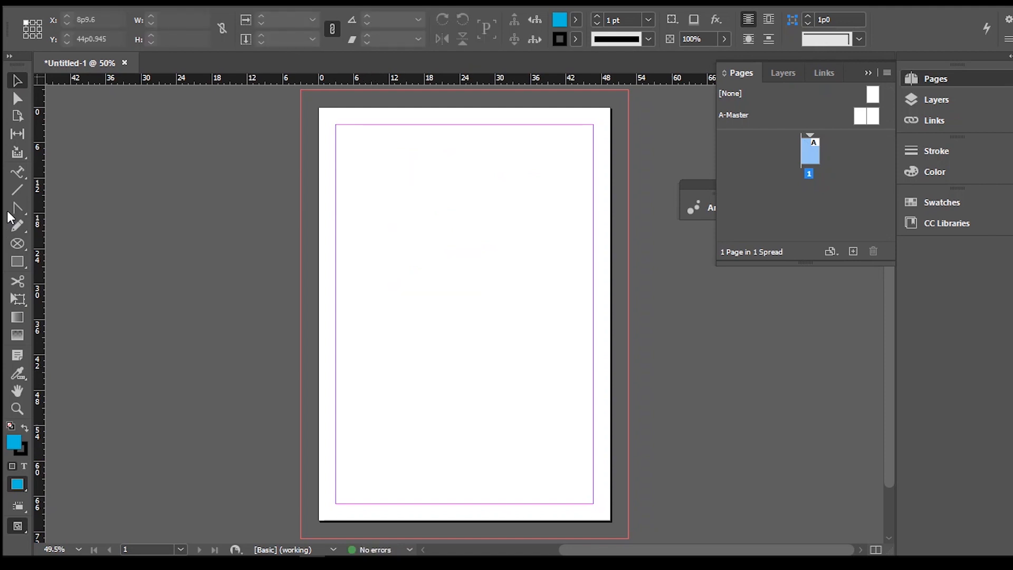
Step: Draw a winding, blue-filled freeform path of curved segments with the Pen tool, about 44p10 wide and 53p8 high, starting near X 14p0, Y 19p6
left_click(17, 211)
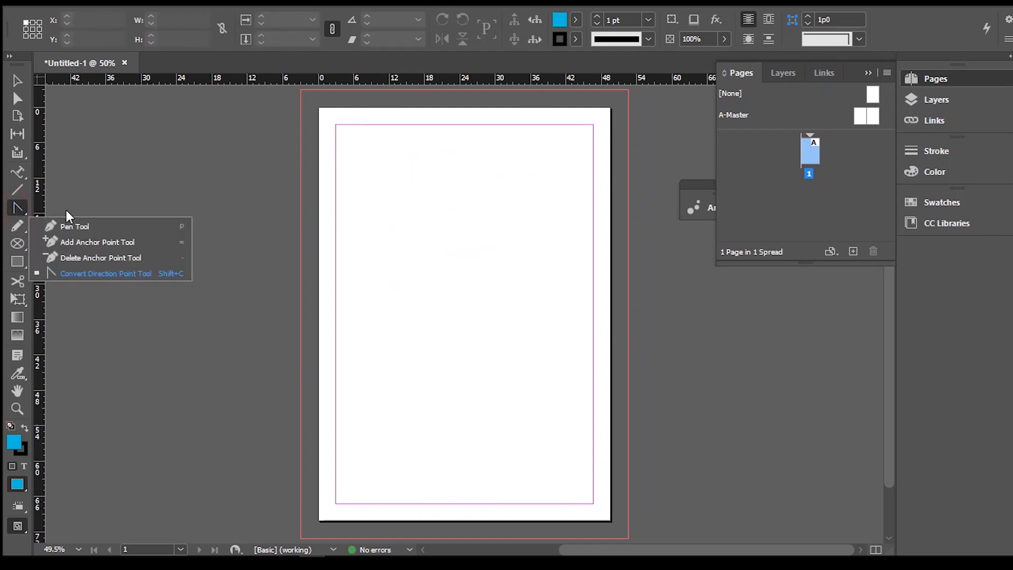
left_click(75, 226)
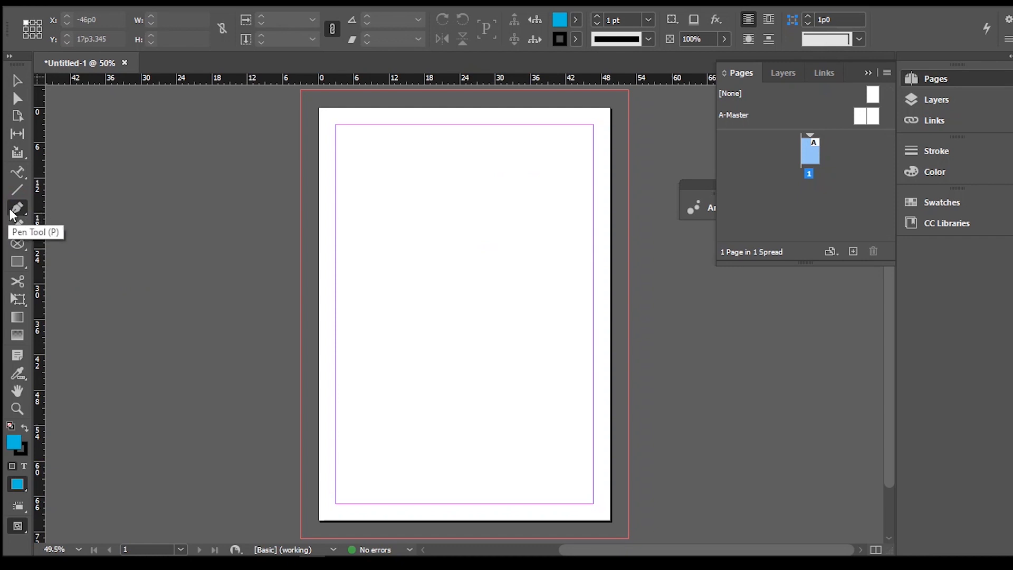
left_click(400, 219)
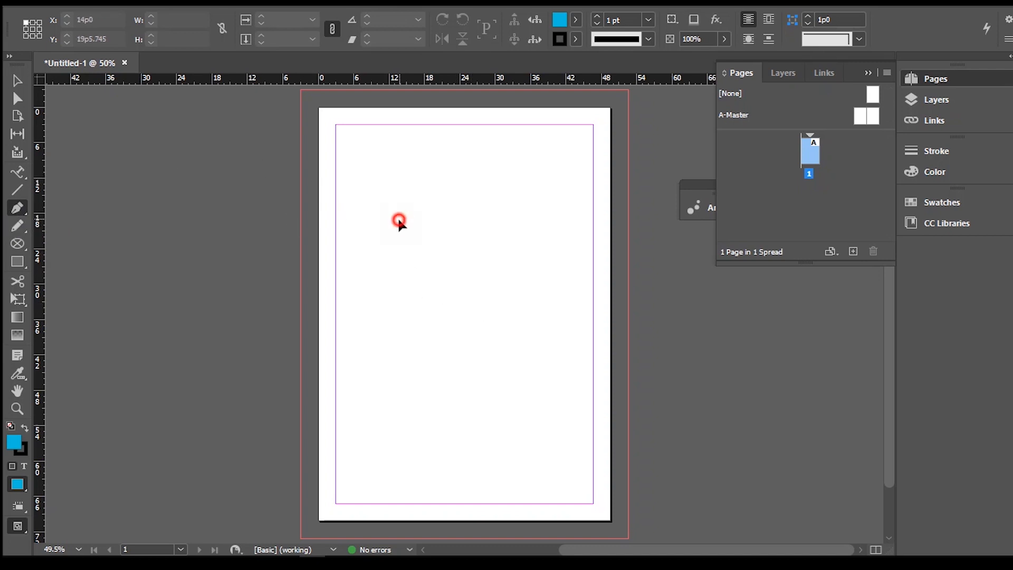
left_click(497, 289)
left_click_drag(529, 263, 527, 195)
left_click_drag(483, 396, 496, 435)
left_click_drag(542, 308, 549, 212)
left_click_drag(444, 199, 549, 333)
left_click_drag(388, 290, 445, 427)
left_click_drag(330, 446, 492, 428)
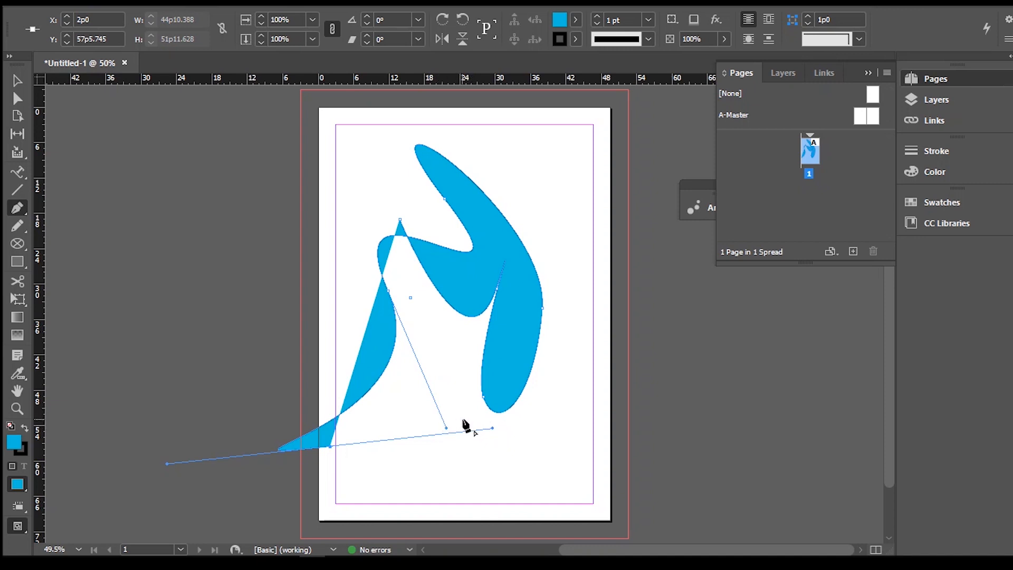
left_click(447, 460)
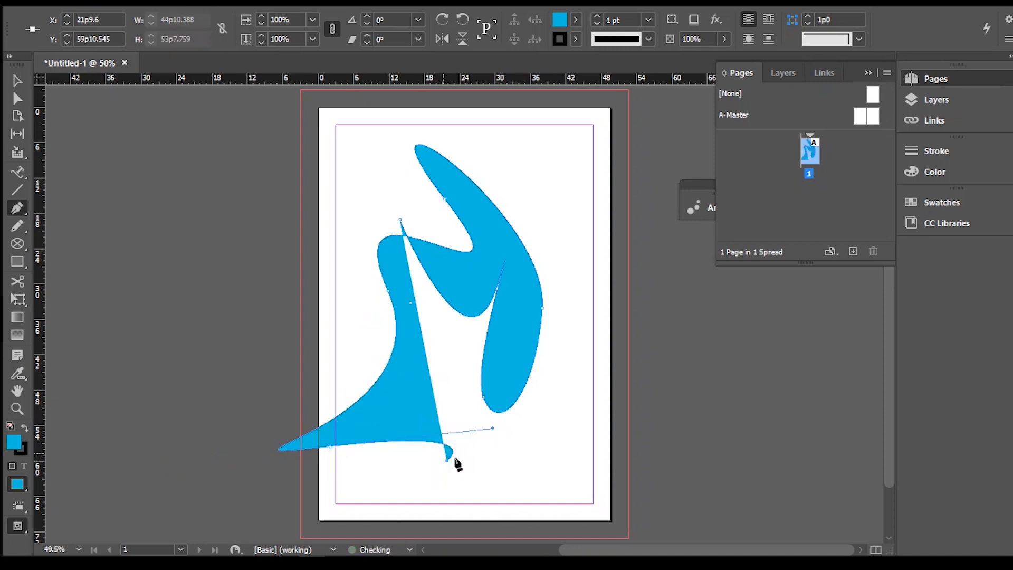
left_click_drag(520, 443, 565, 462)
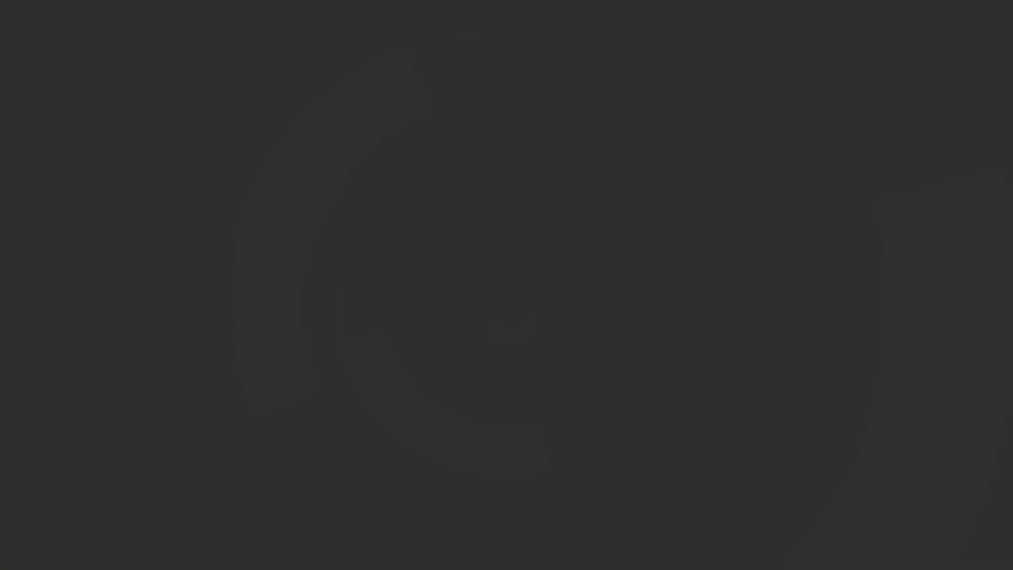